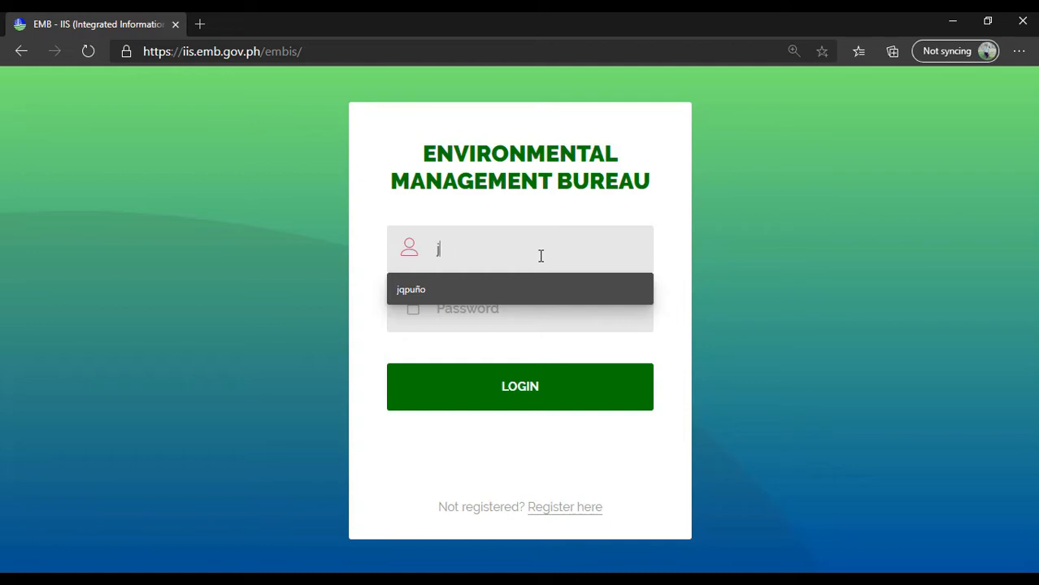
- Log in to the EMB site with the username and account password, and decline saving the password in the browser
{"action": "type", "text": "qpuño"}
{"action": "left_click", "coordinate": [522, 308]}
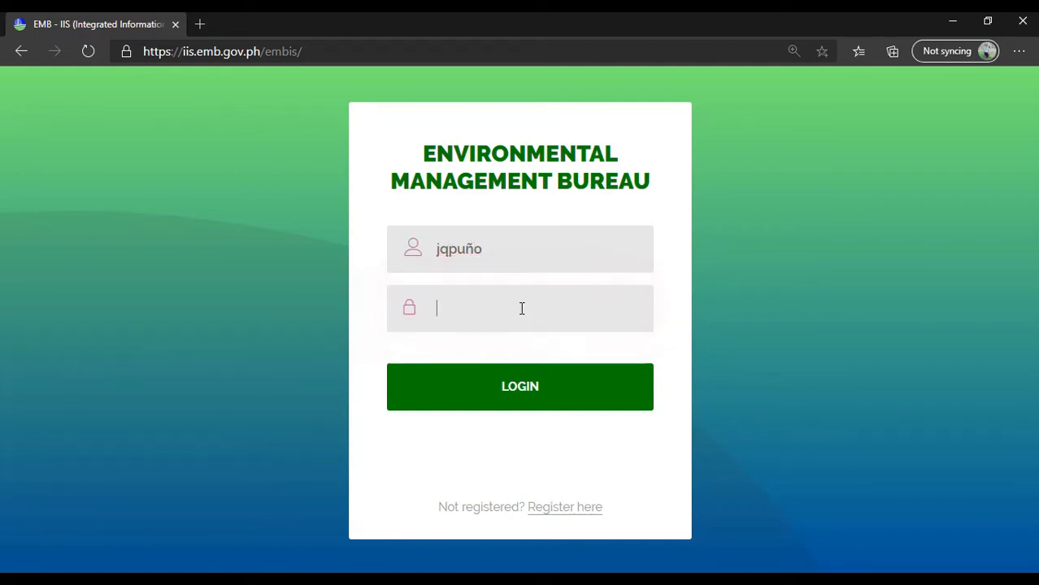
{"action": "type", "text": "••••••••••••"}
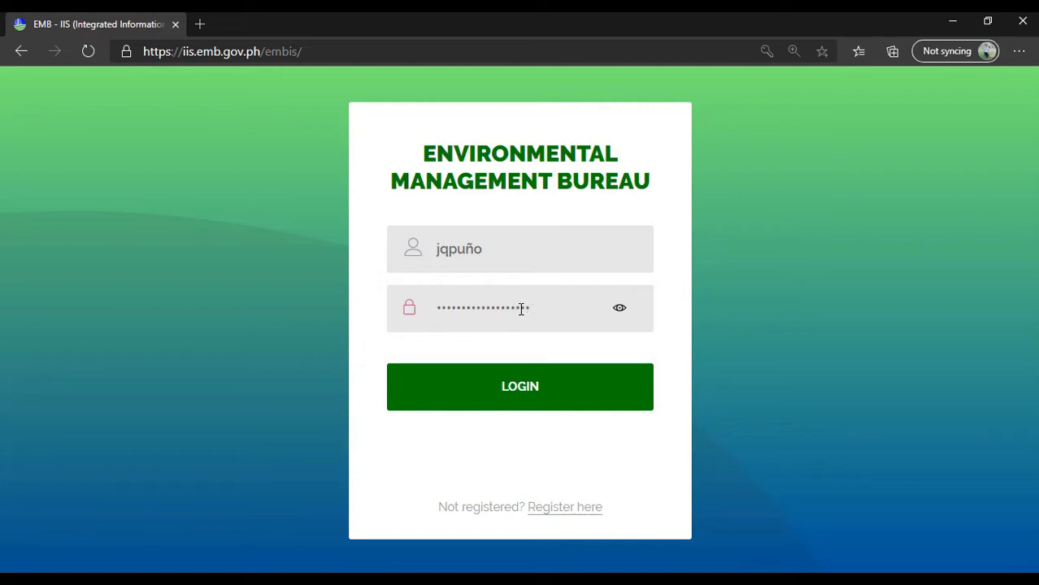
{"action": "left_click", "coordinate": [513, 401]}
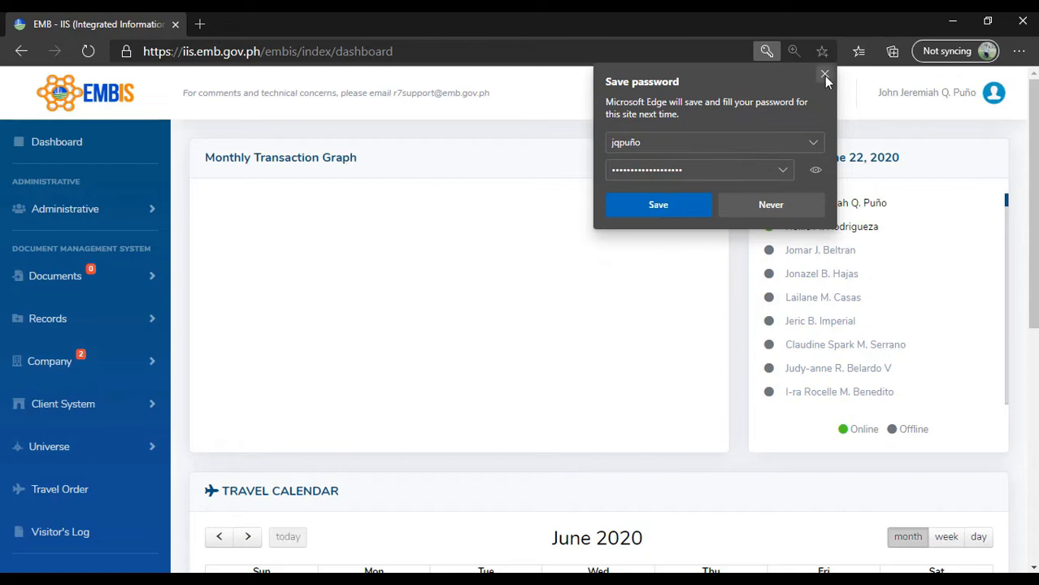
{"action": "left_click", "coordinate": [779, 204]}
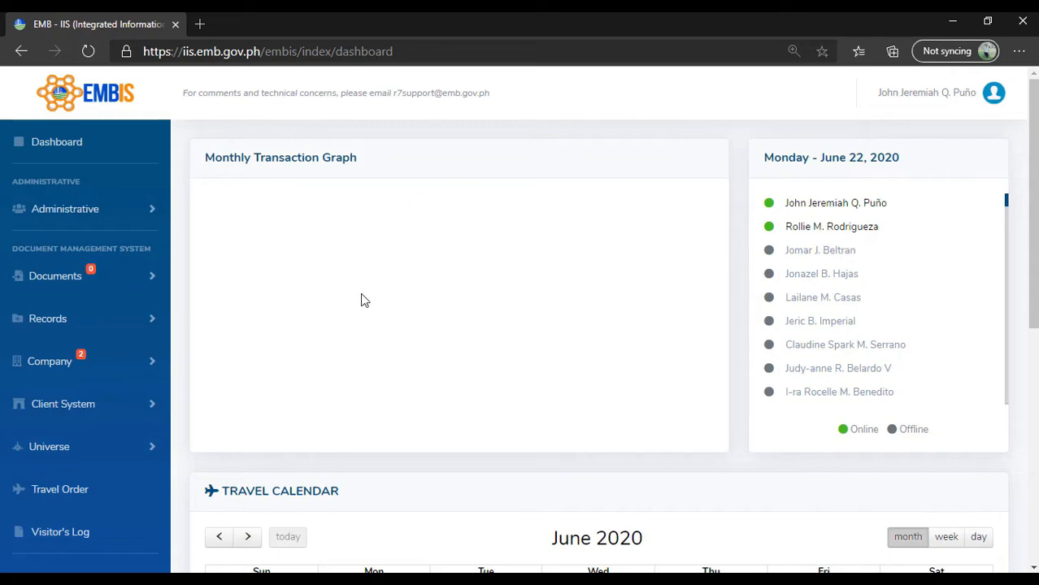
- Look over the dashboard and its travel calendar, and open the list of all document transactions to examine its entries
{"action": "scroll", "coordinate": [330, 325], "scroll_direction": "down", "scroll_amount": 5}
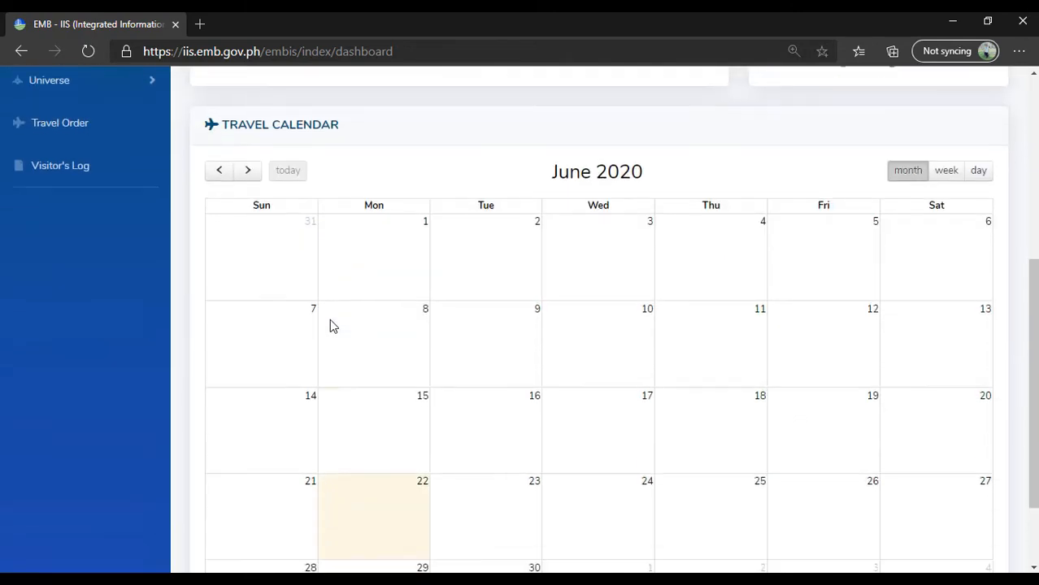
{"action": "scroll", "coordinate": [706, 419], "scroll_direction": "up", "scroll_amount": 5}
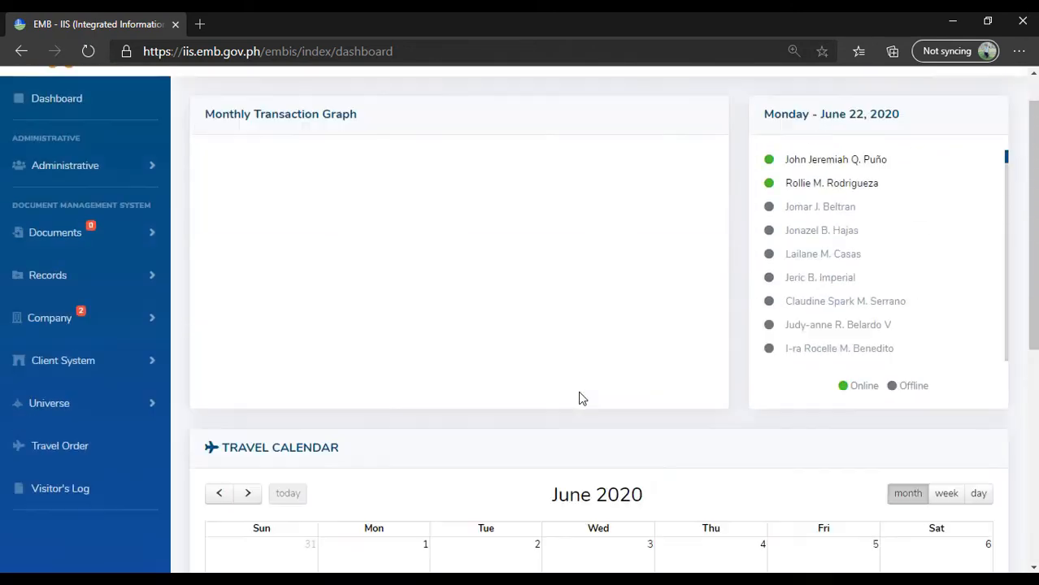
{"action": "scroll", "coordinate": [580, 399], "scroll_direction": "up", "scroll_amount": 1}
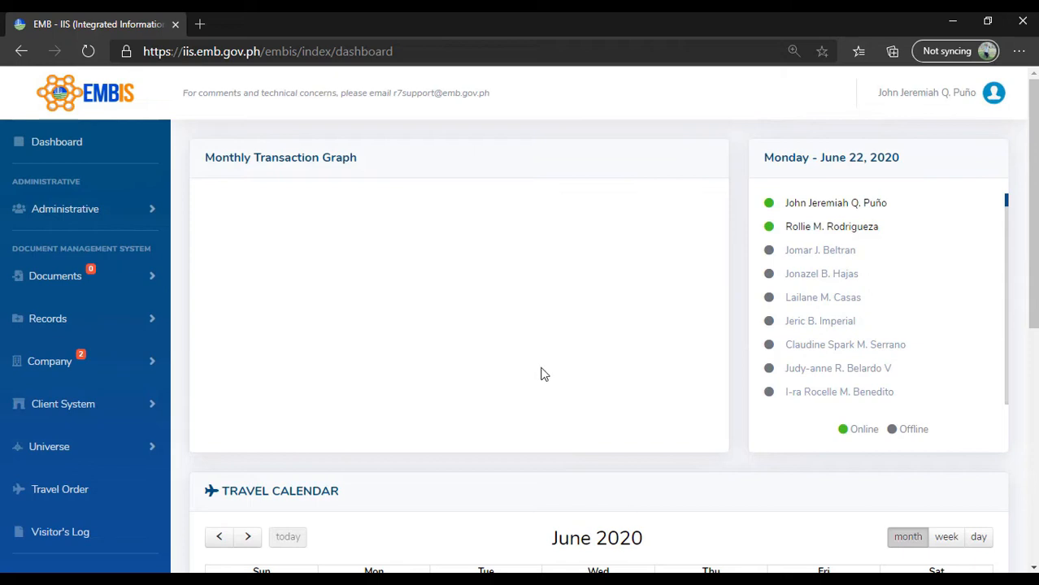
{"action": "left_click", "coordinate": [63, 282]}
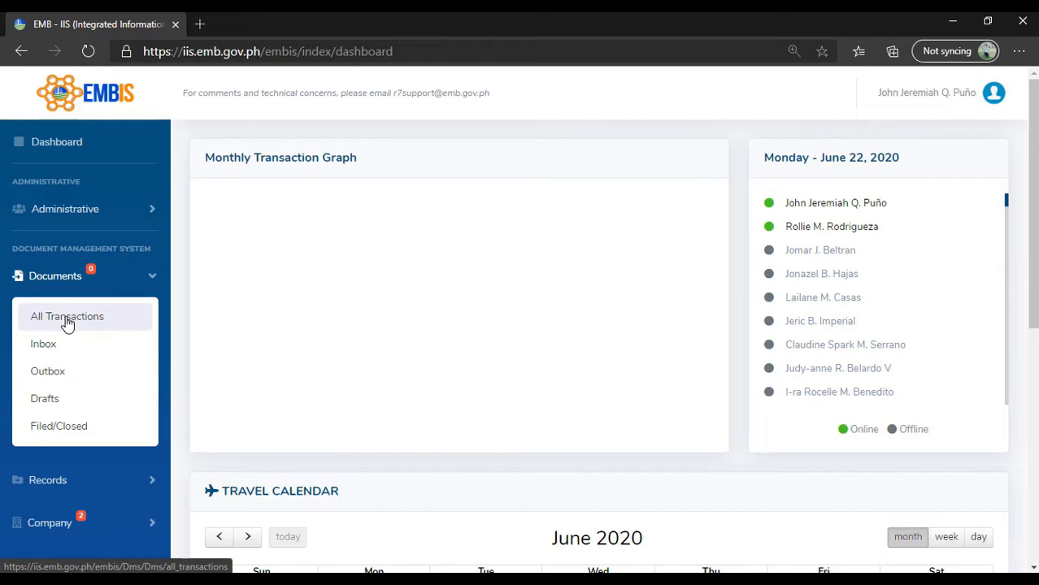
{"action": "left_click", "coordinate": [68, 321]}
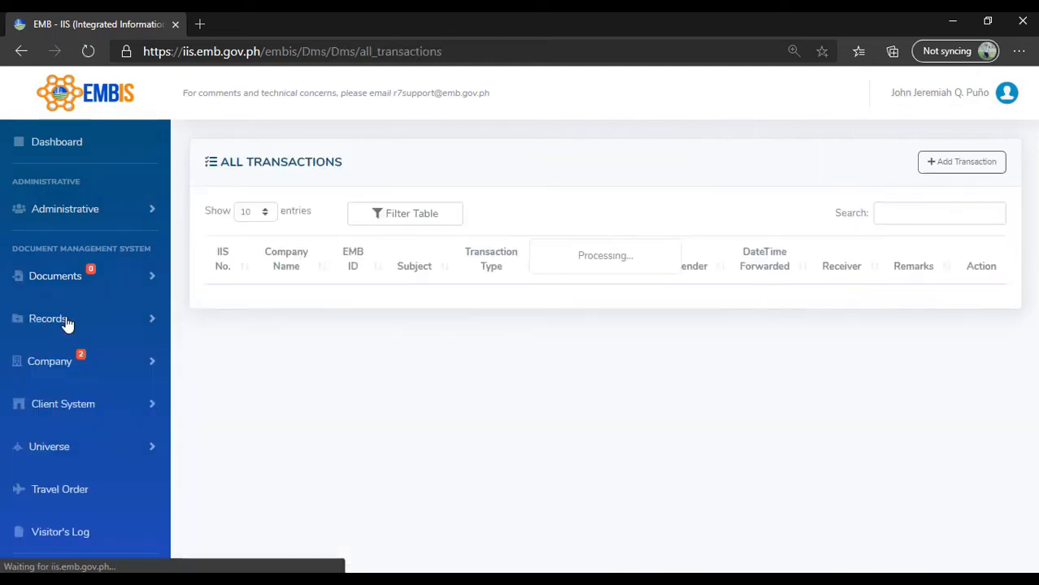
{"action": "scroll", "coordinate": [579, 378], "scroll_direction": "down", "scroll_amount": 8}
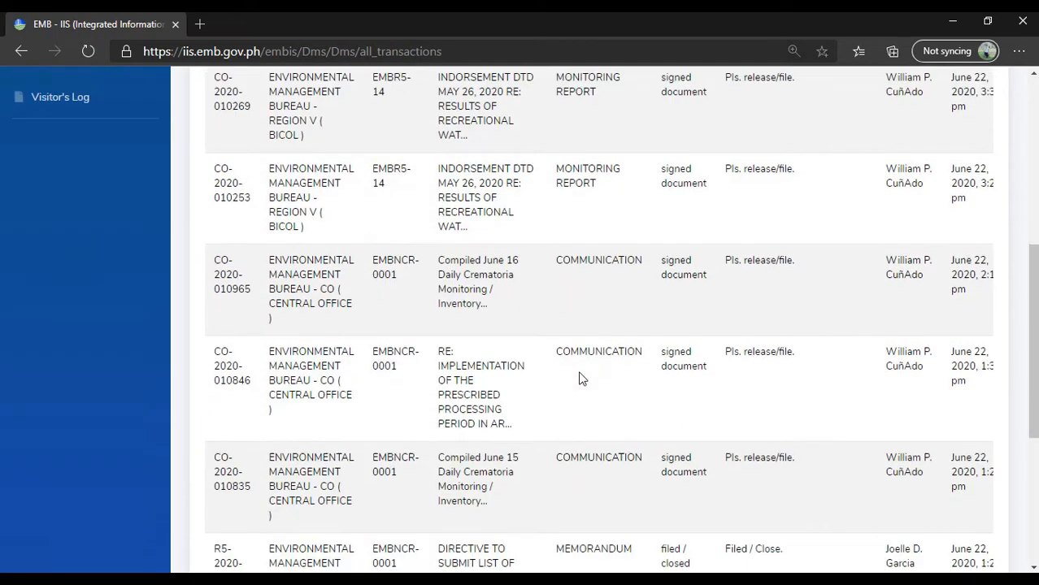
{"action": "scroll", "coordinate": [580, 378], "scroll_direction": "up", "scroll_amount": 4}
{"action": "scroll", "coordinate": [580, 378], "scroll_direction": "up", "scroll_amount": 5}
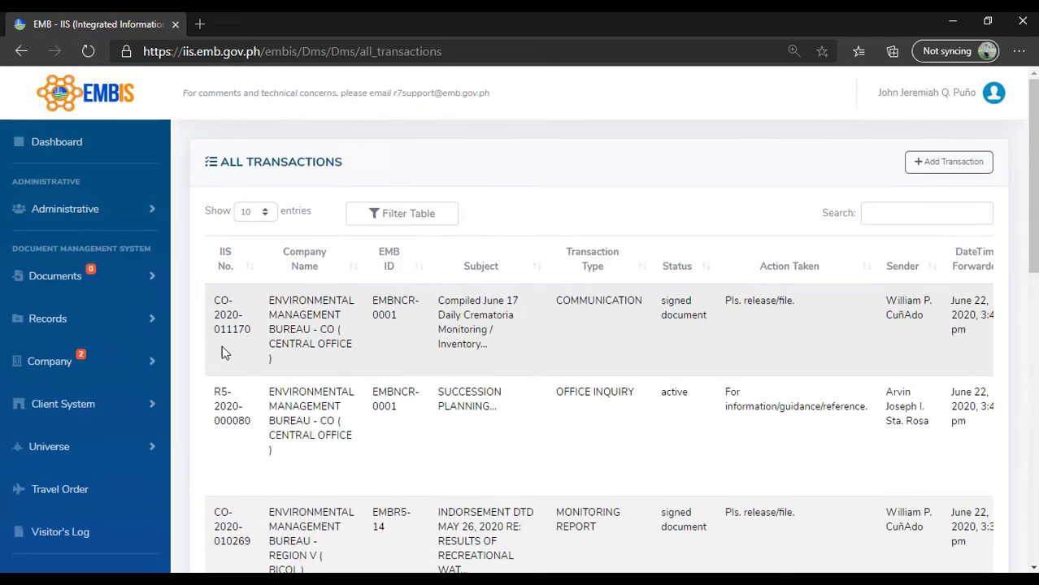
- Check the inbox of document transactions and return to the list of all transactions
{"action": "left_click", "coordinate": [82, 283]}
{"action": "left_click", "coordinate": [59, 348]}
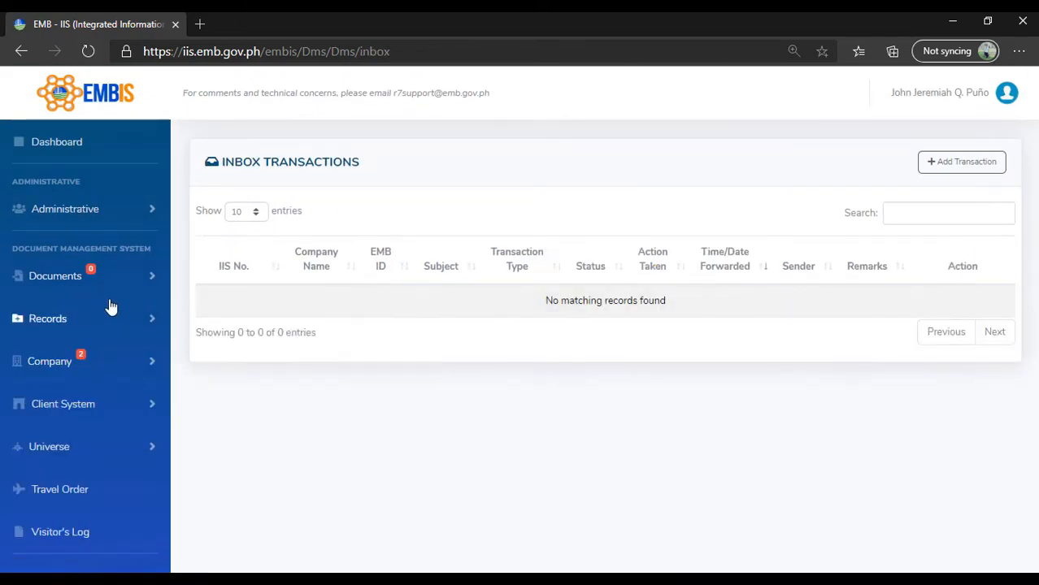
{"action": "left_click", "coordinate": [84, 284]}
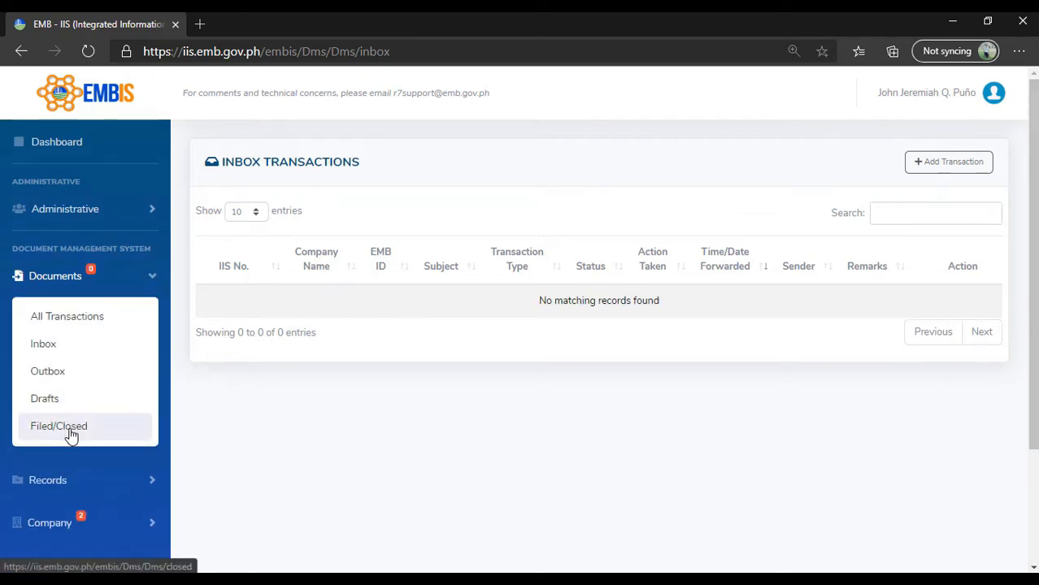
{"action": "left_click", "coordinate": [84, 322]}
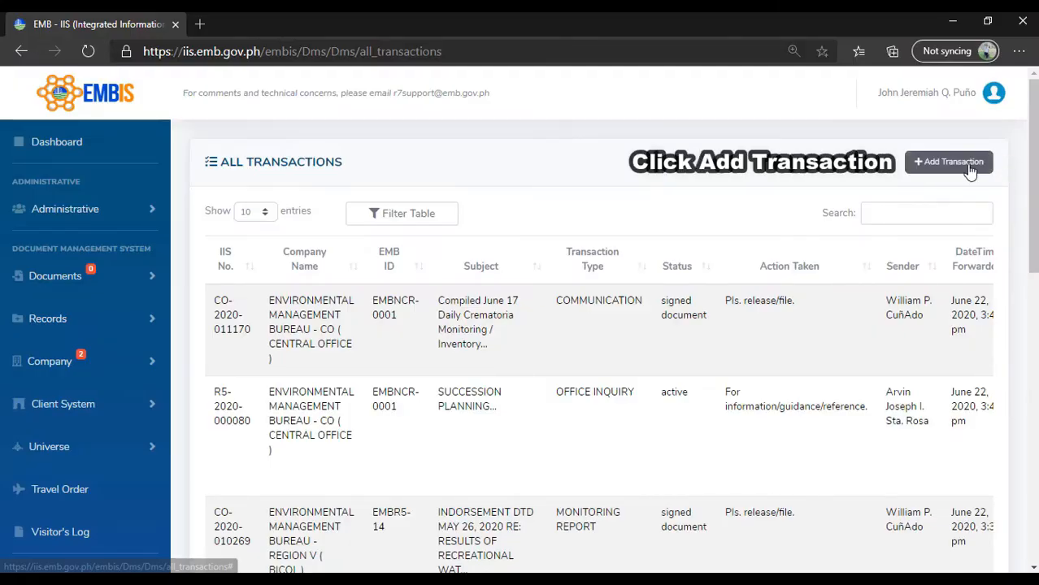
- Add a new transaction from the list of all transactions and confirm the request
{"action": "left_click", "coordinate": [986, 171]}
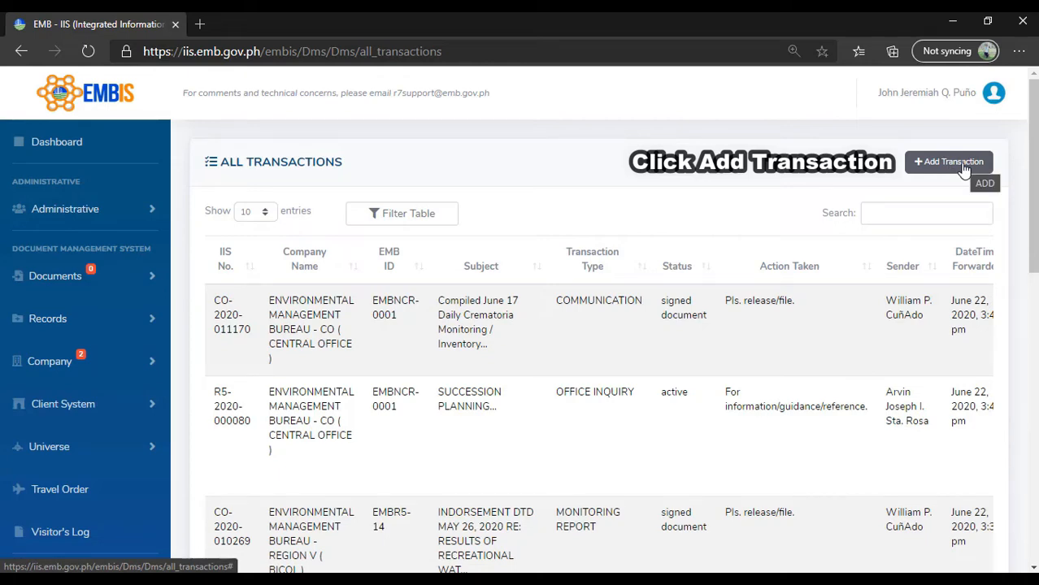
{"action": "left_click", "coordinate": [965, 169]}
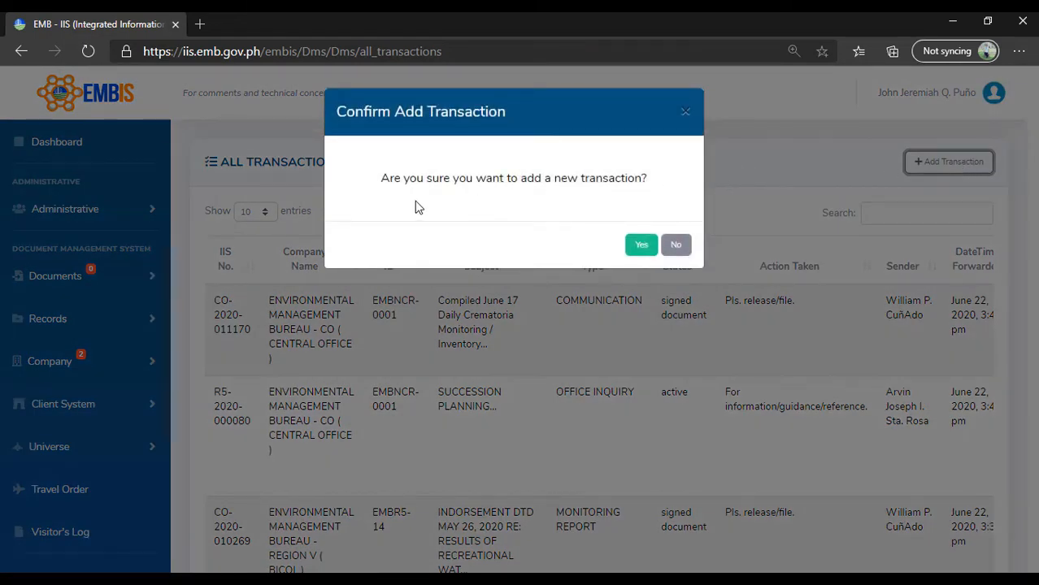
{"action": "left_click", "coordinate": [641, 245]}
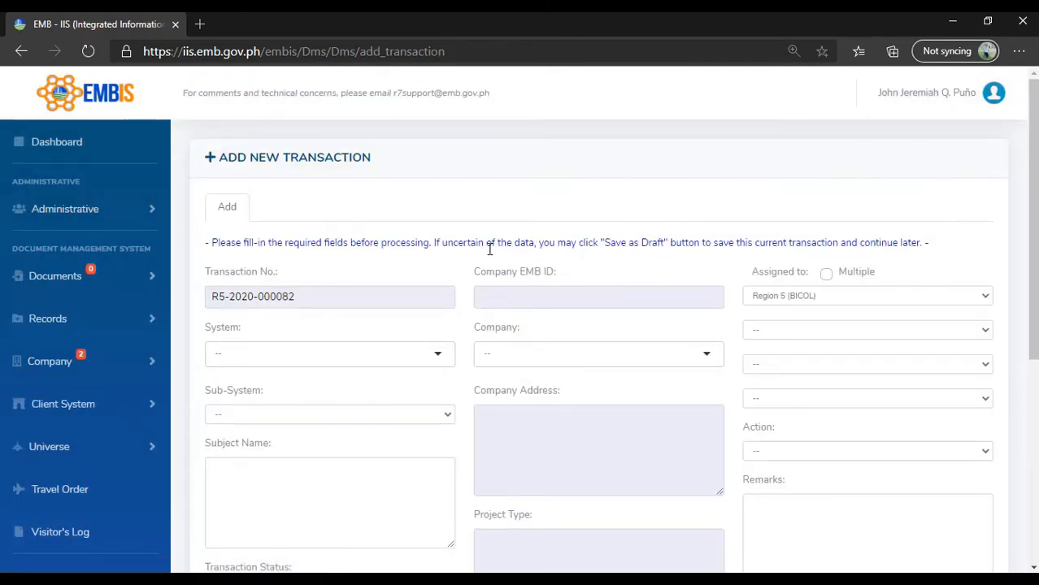
- Set the new transaction's system to PLANNING SYSTEM and its sub-system to ACCOMPLISHMENT REPORTS
{"action": "scroll", "coordinate": [474, 249], "scroll_direction": "down", "scroll_amount": 1}
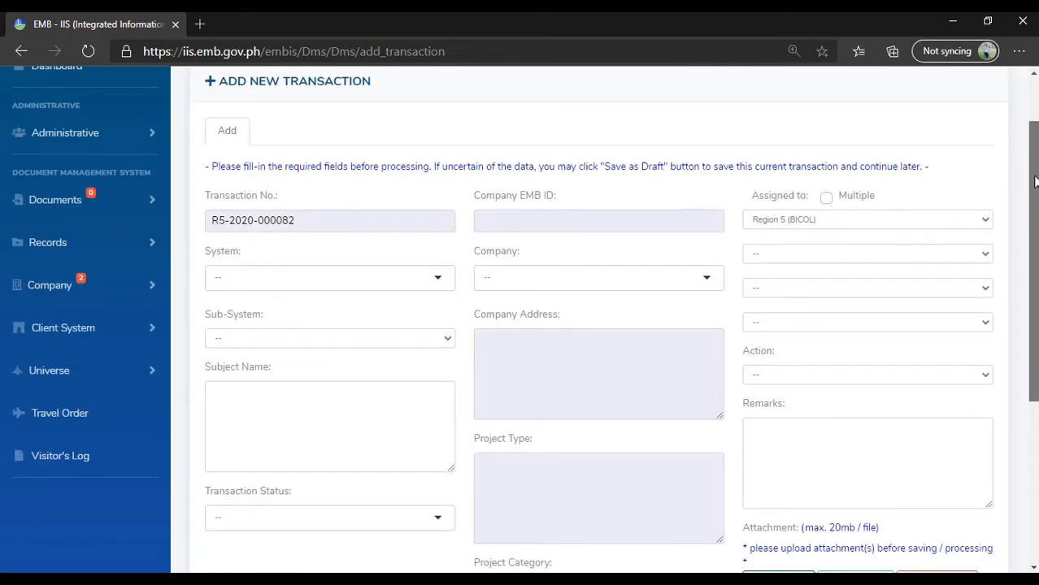
{"action": "mouse_move", "coordinate": [1033, 183]}
{"action": "left_mouse_down"}
{"action": "mouse_move", "coordinate": [1036, 217]}
{"action": "mouse_move", "coordinate": [1036, 200]}
{"action": "left_mouse_up"}
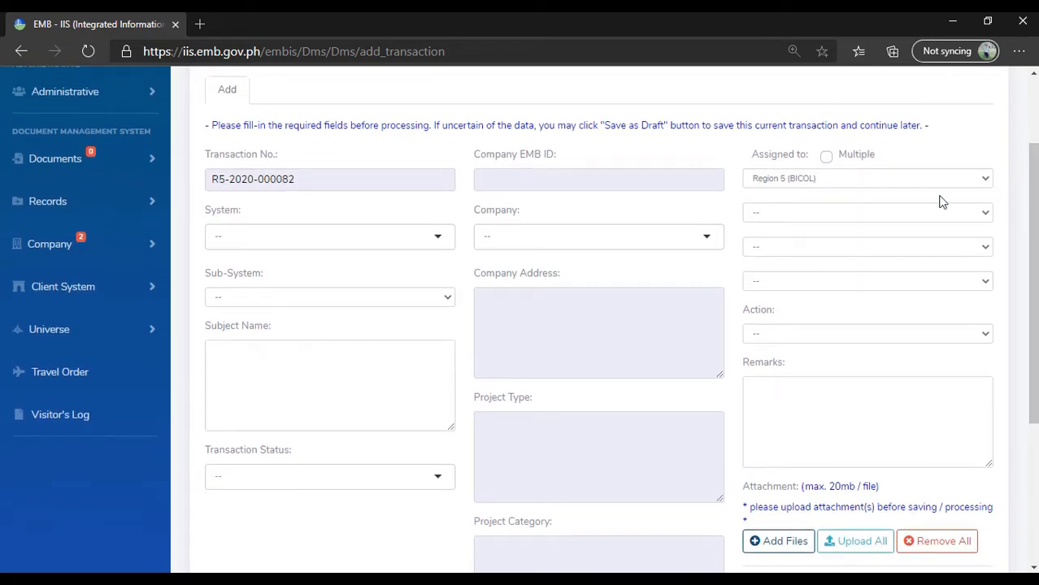
{"action": "left_click", "coordinate": [338, 237]}
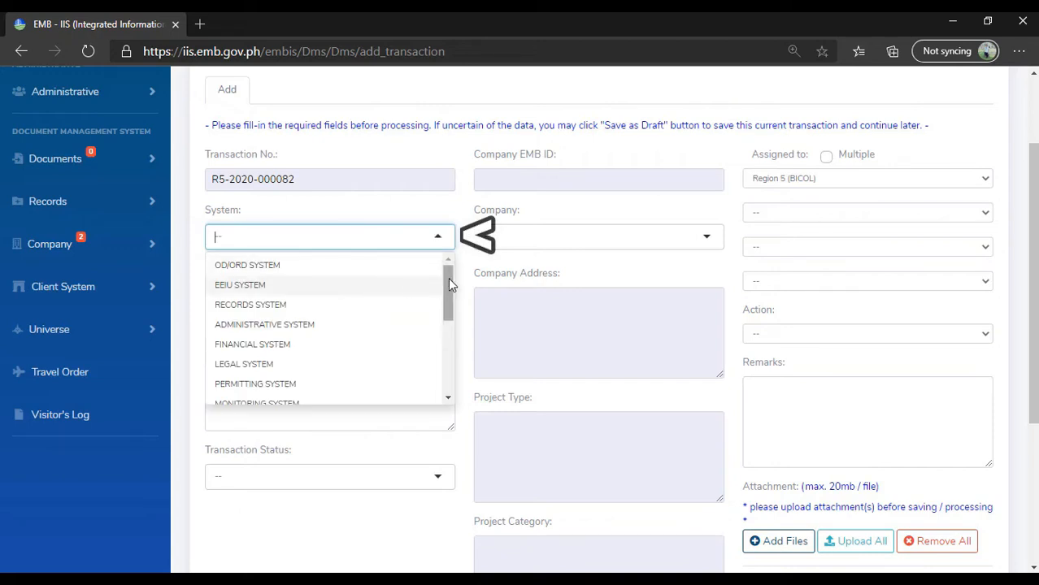
{"action": "left_click_drag", "start_coordinate": [447, 279], "coordinate": [443, 344]}
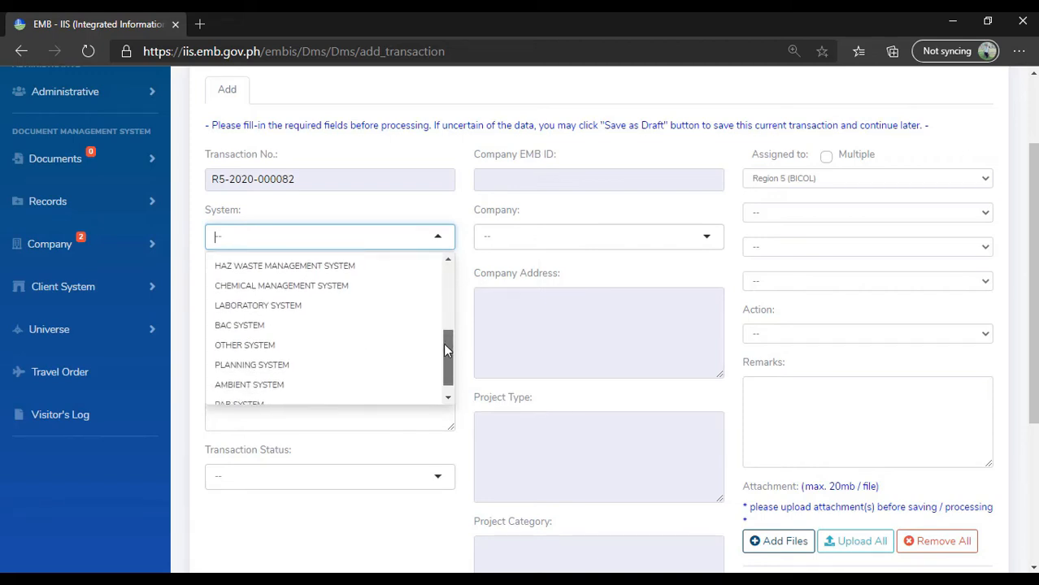
{"action": "left_click", "coordinate": [286, 365]}
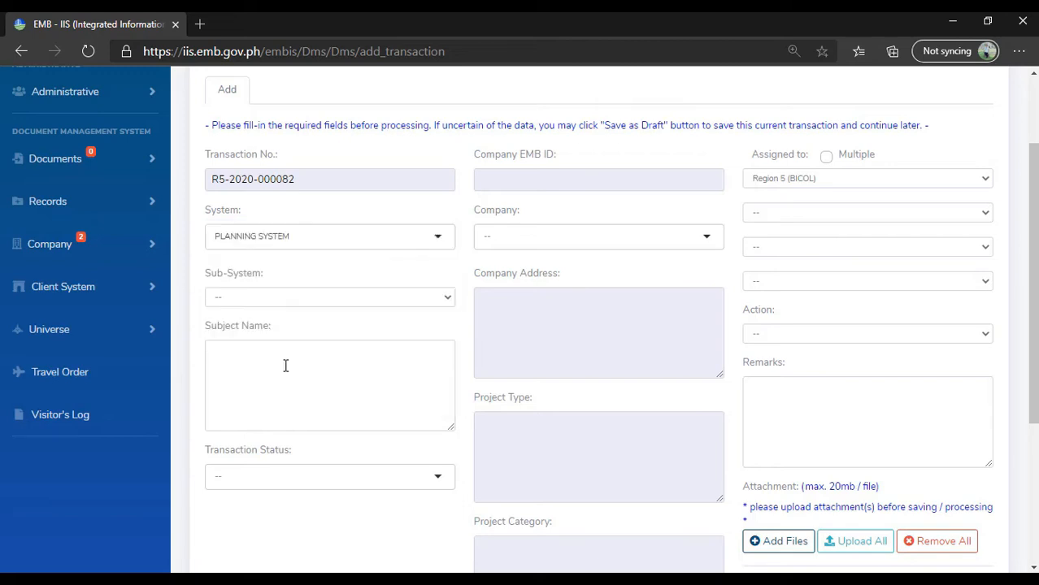
{"action": "left_click", "coordinate": [315, 302]}
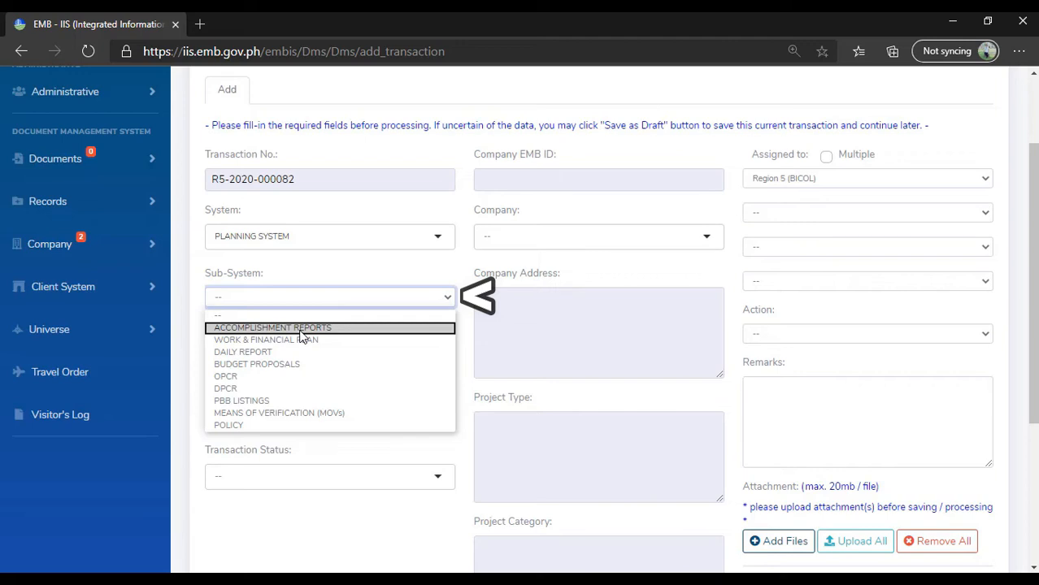
{"action": "left_click", "coordinate": [299, 330]}
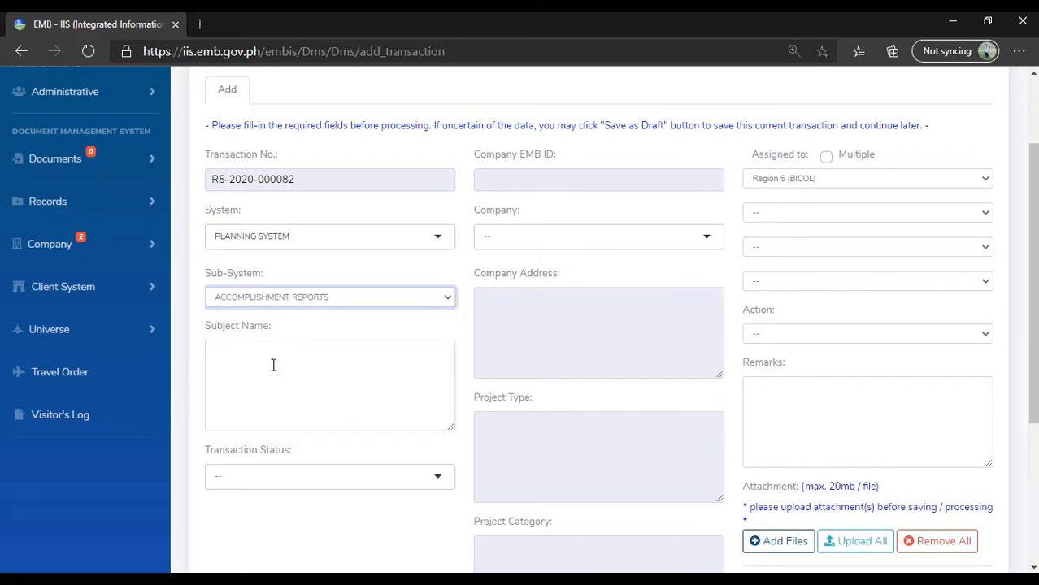
- Enter "Weekly Accomplishment Report June 15-19, 2020" as the transaction's subject name
{"action": "left_click", "coordinate": [273, 365]}
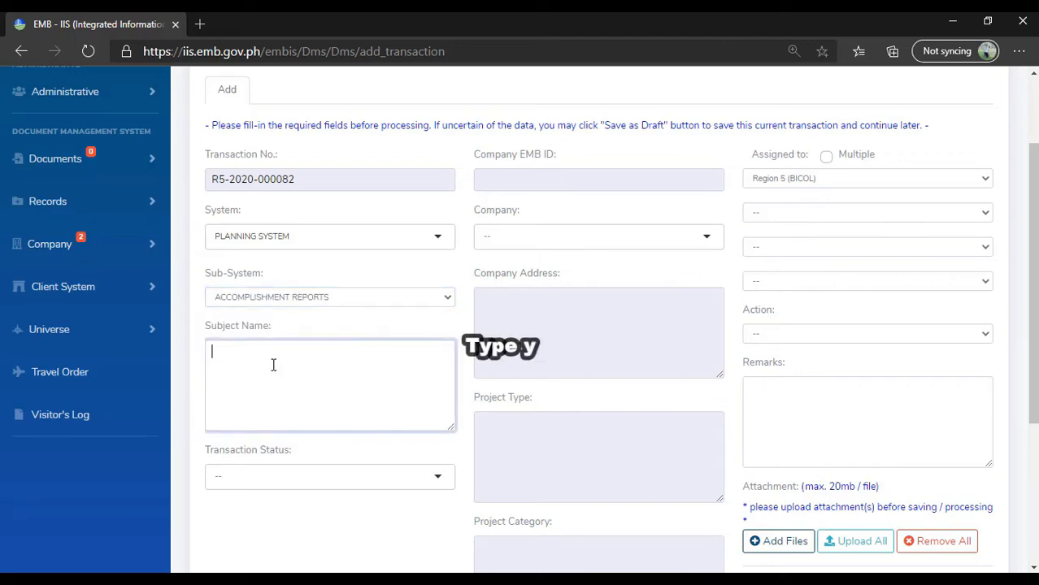
{"action": "type", "text": "Wek"}
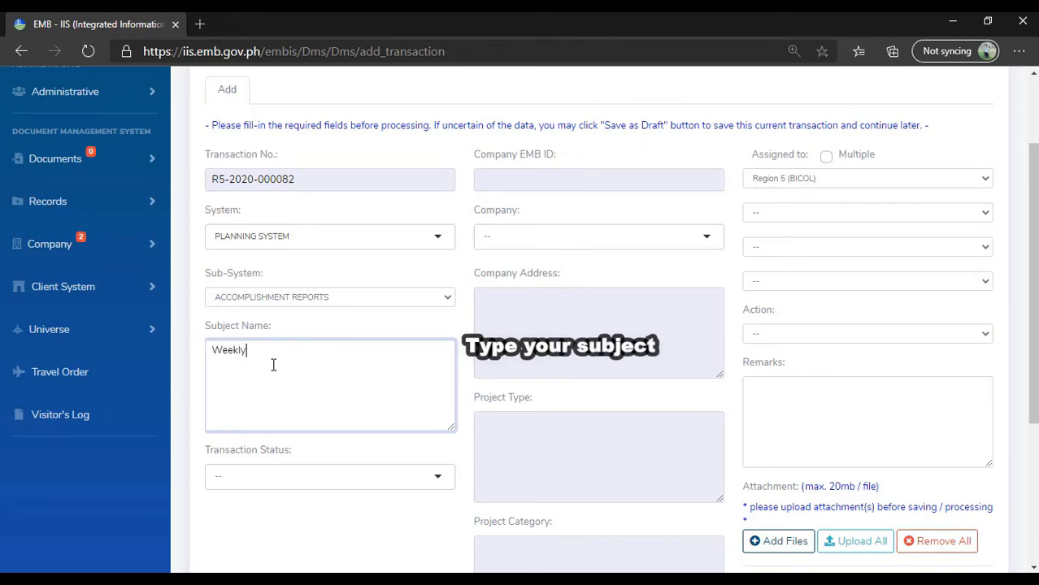
{"action": "type", "text": "kly Accomplishment Report June"}
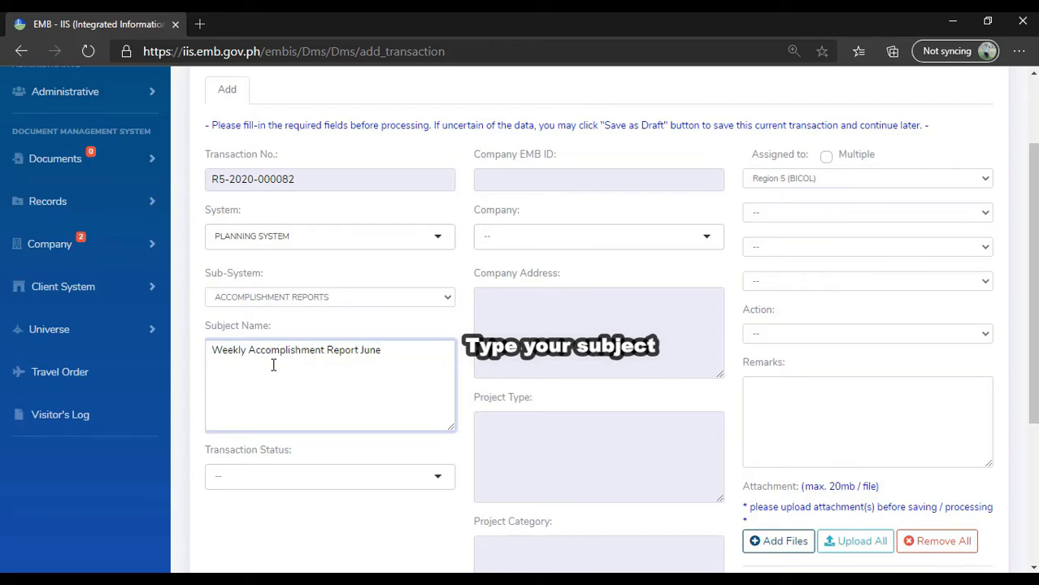
{"action": "type", "text": "15-19, 2020"}
- Set the transaction status to "26 - For Filing"
{"action": "left_click", "coordinate": [271, 484]}
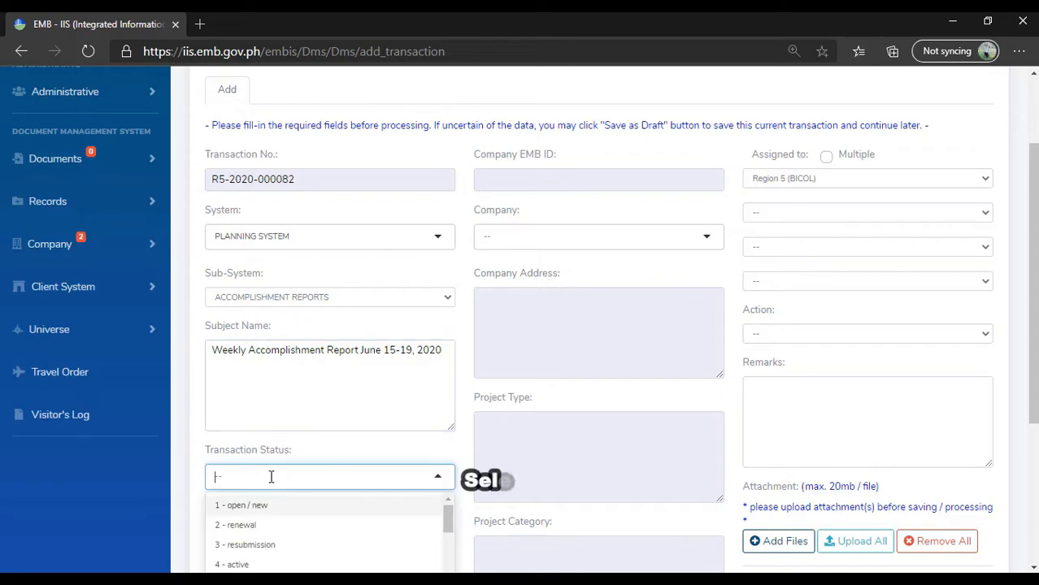
{"action": "scroll", "coordinate": [533, 363], "scroll_direction": "down", "scroll_amount": 1}
{"action": "scroll", "coordinate": [532, 363], "scroll_direction": "down", "scroll_amount": 1}
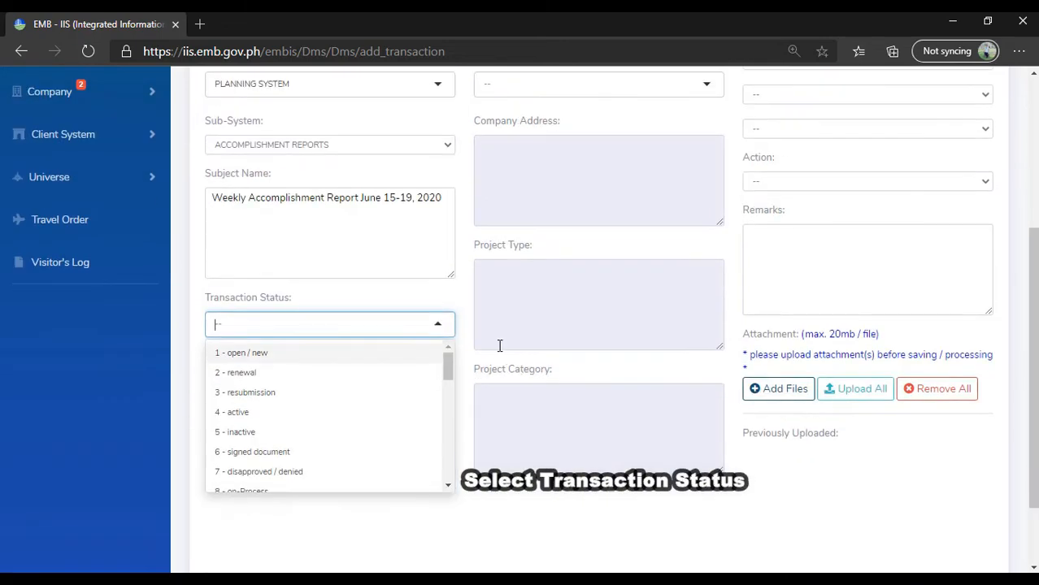
{"action": "left_click_drag", "start_coordinate": [449, 371], "coordinate": [455, 449]}
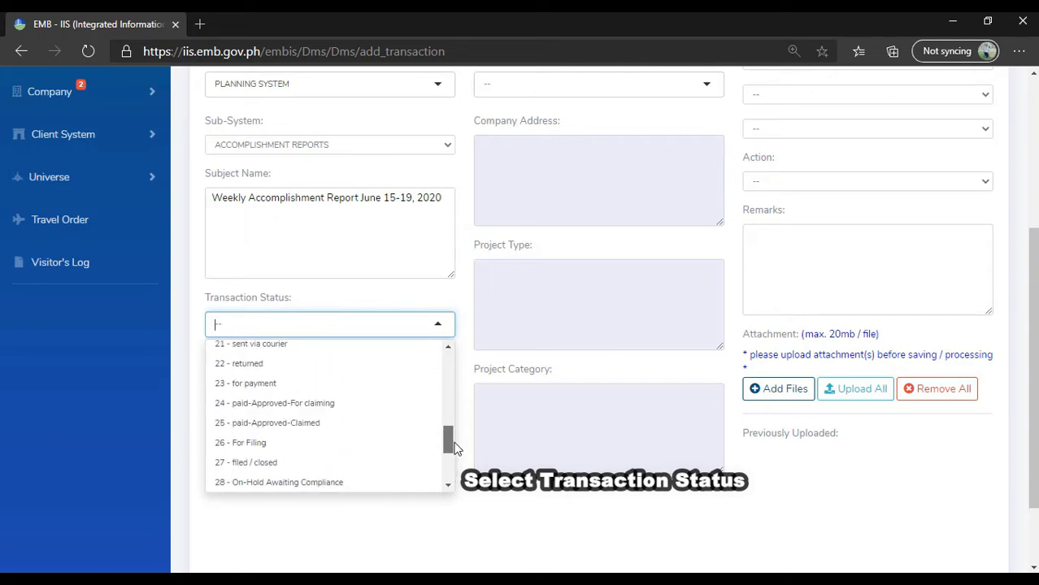
{"action": "left_click", "coordinate": [256, 442]}
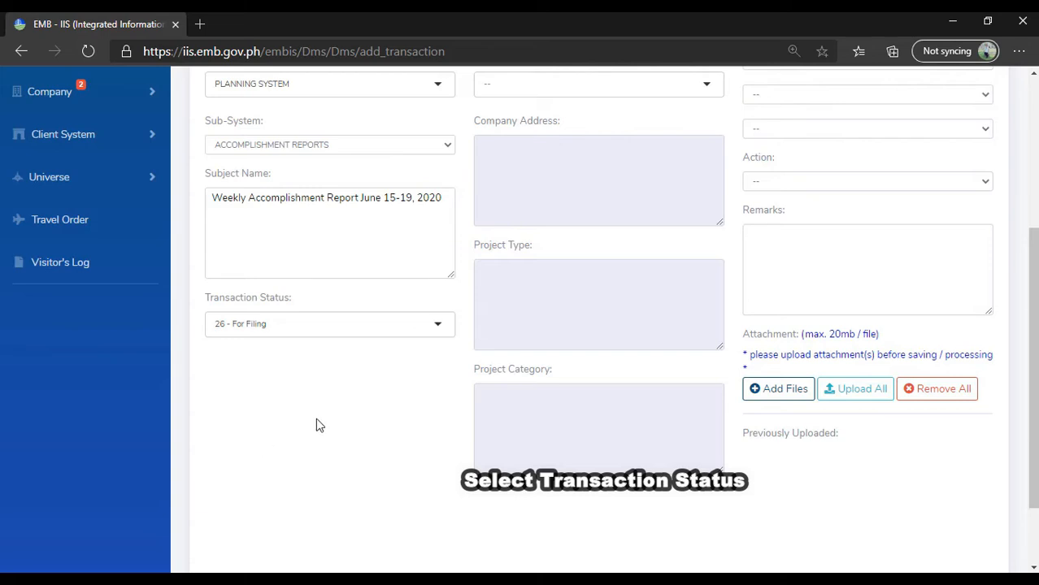
- Set the transaction's company to ENVIRONMENTAL MANAGEMENT BUREAU - REGION V ( BICOL ), searching for "environmental management bureau region V"
{"action": "scroll", "coordinate": [355, 447], "scroll_direction": "up", "scroll_amount": 2}
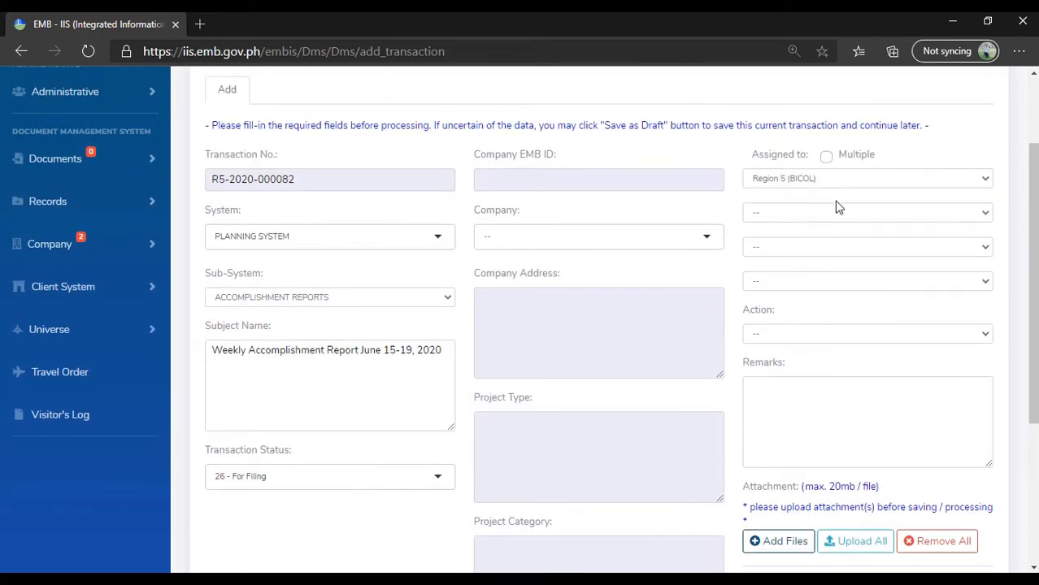
{"action": "left_click", "coordinate": [537, 246]}
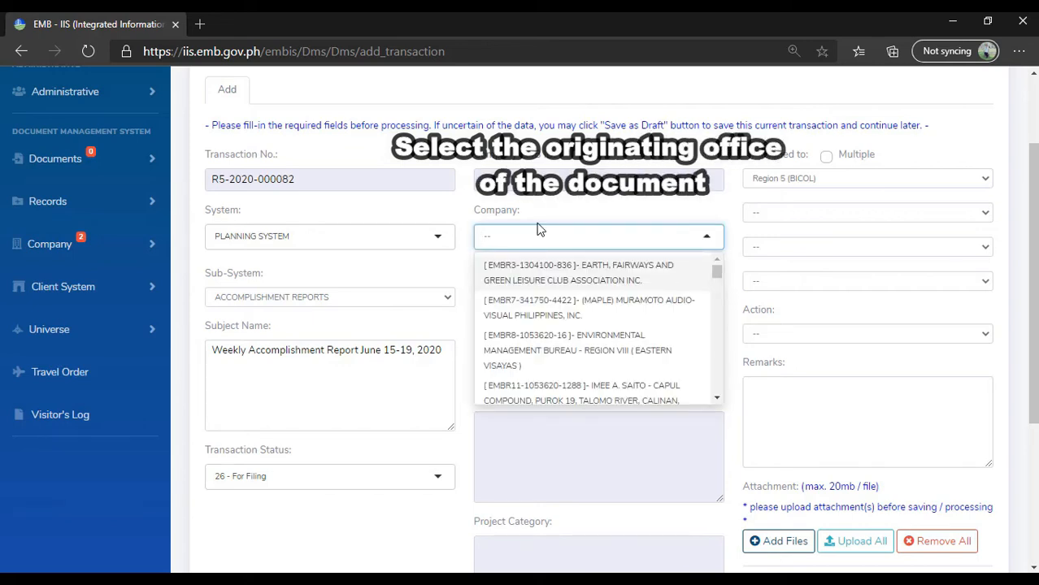
{"action": "type", "text": "envi"}
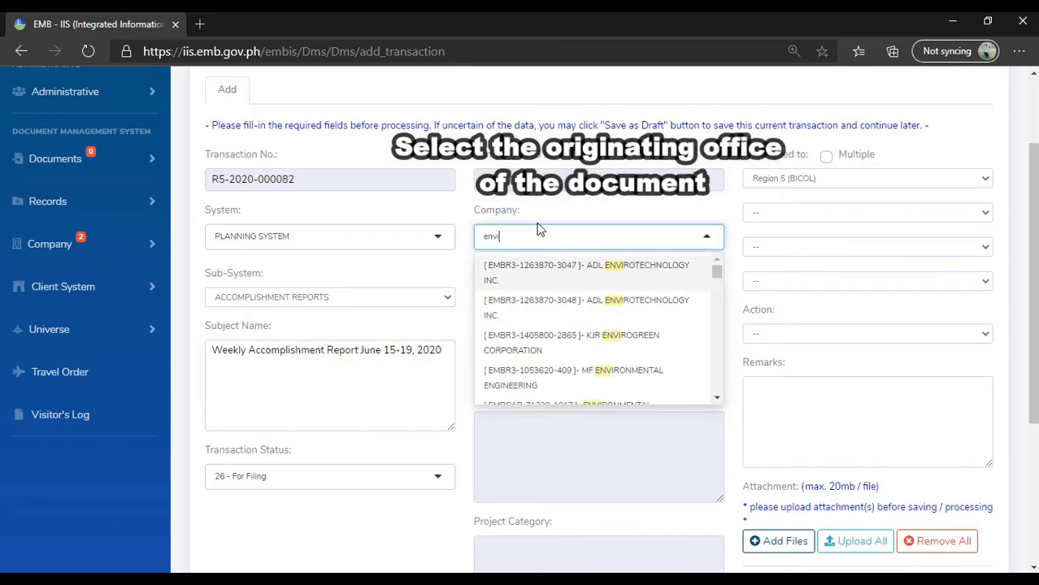
{"action": "type", "text": "ronmen"}
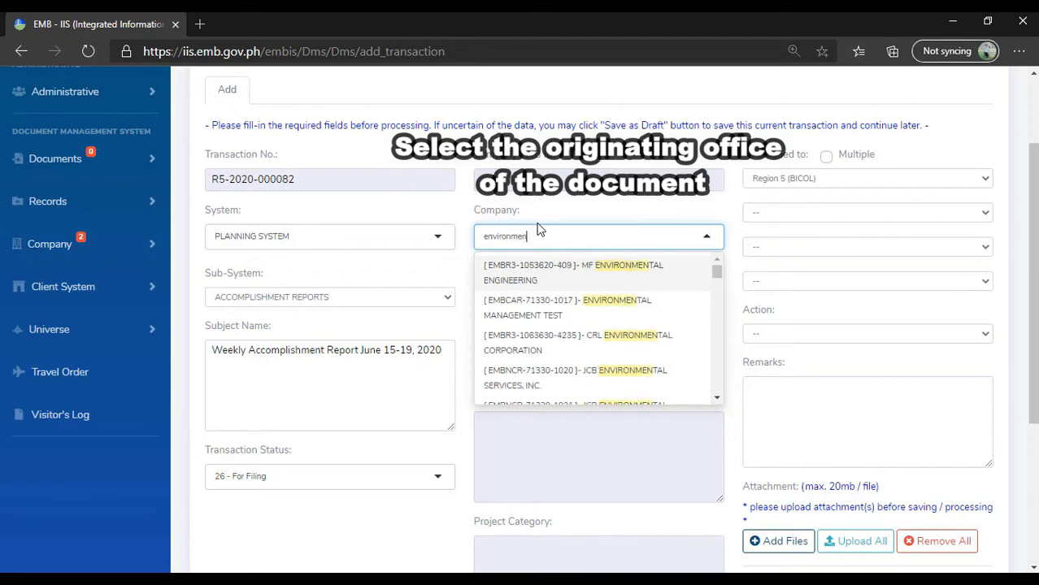
{"action": "type", "text": "tal management"}
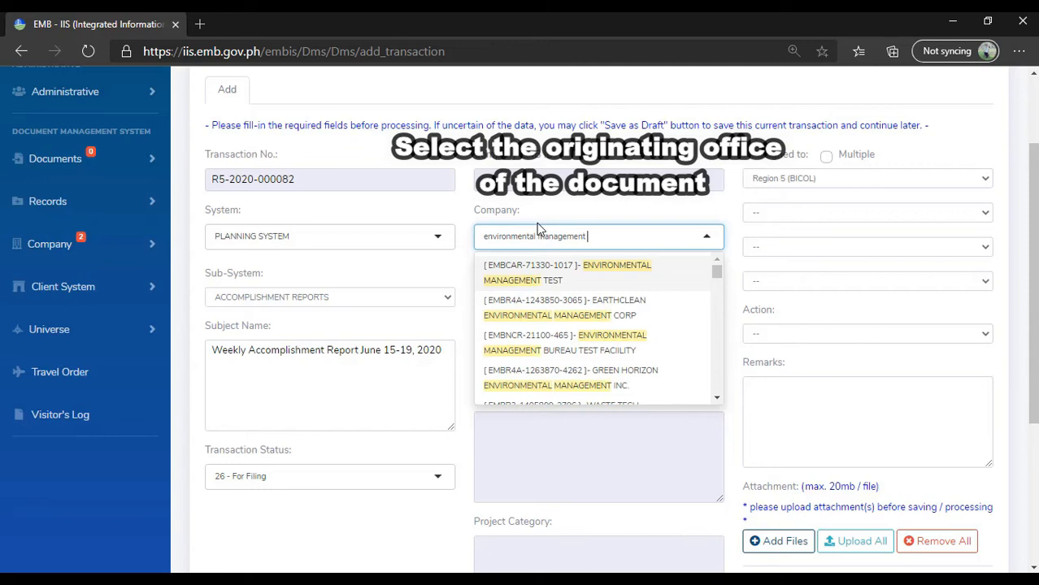
{"action": "type", "text": " bureau"}
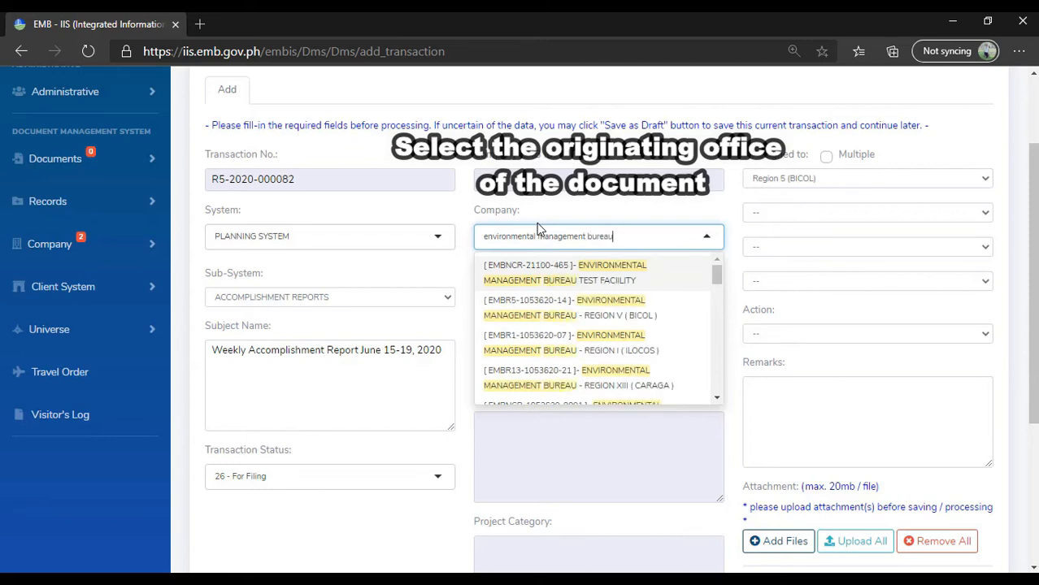
{"action": "type", "text": " region V"}
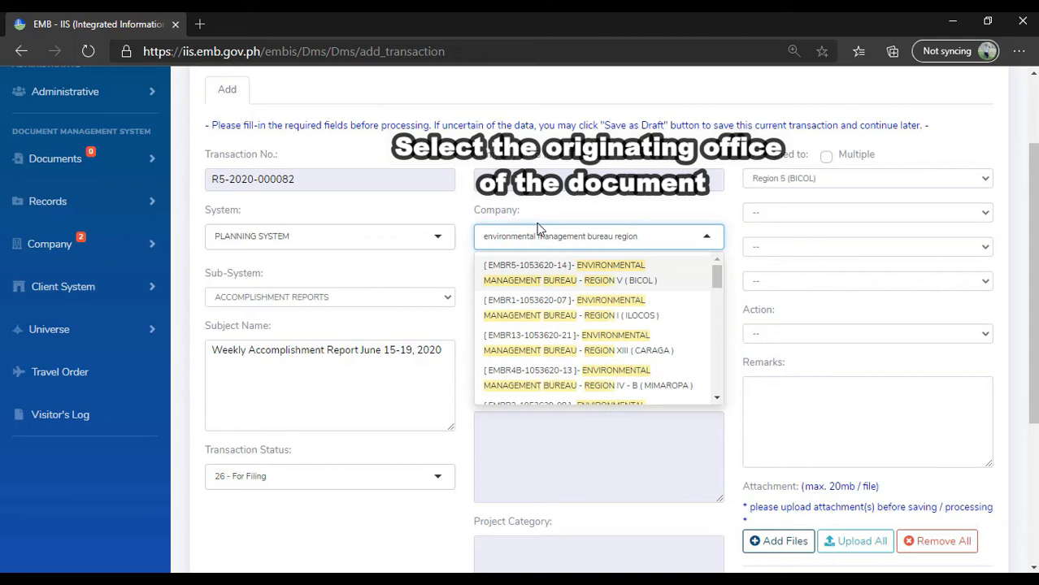
{"action": "left_click", "coordinate": [587, 278]}
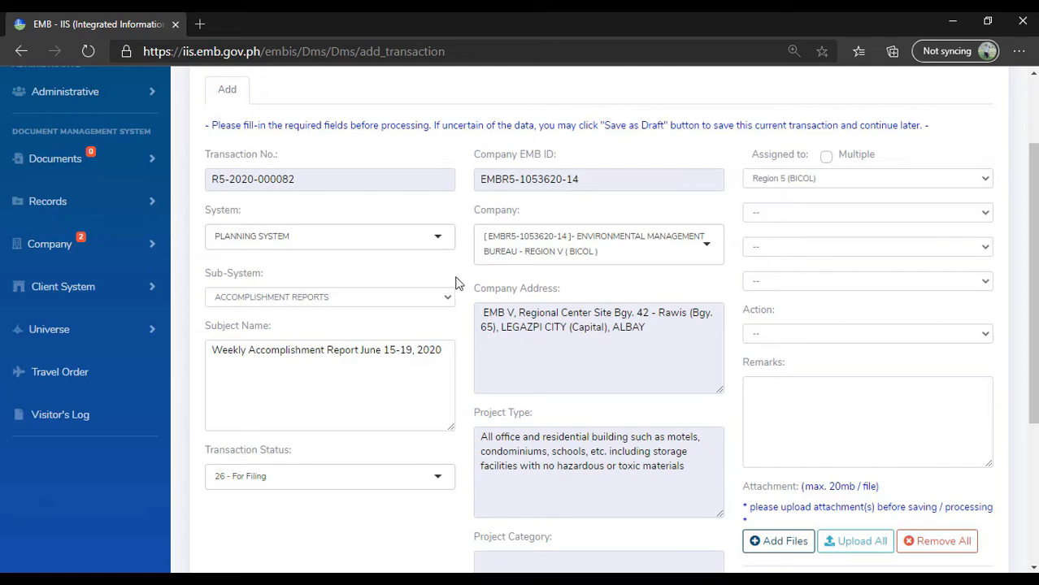
- Assign the transaction to Region 5 (BICOL), Office of the Regional Director, Planning and Information System Management Unit, and the first listed staff member
{"action": "scroll", "coordinate": [560, 403], "scroll_direction": "down", "scroll_amount": 2}
{"action": "scroll", "coordinate": [610, 424], "scroll_direction": "up", "scroll_amount": 3}
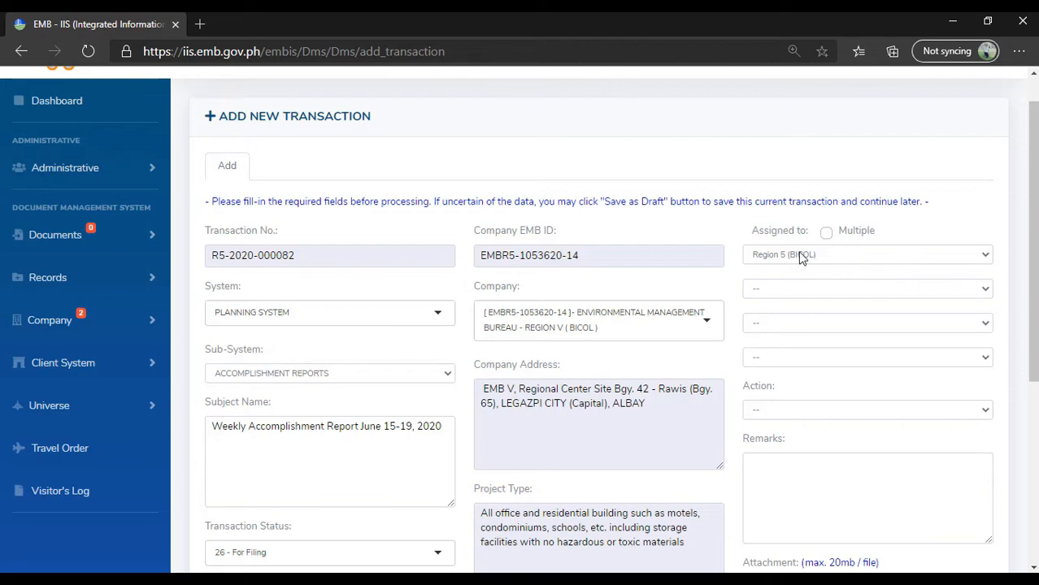
{"action": "left_click", "coordinate": [817, 257]}
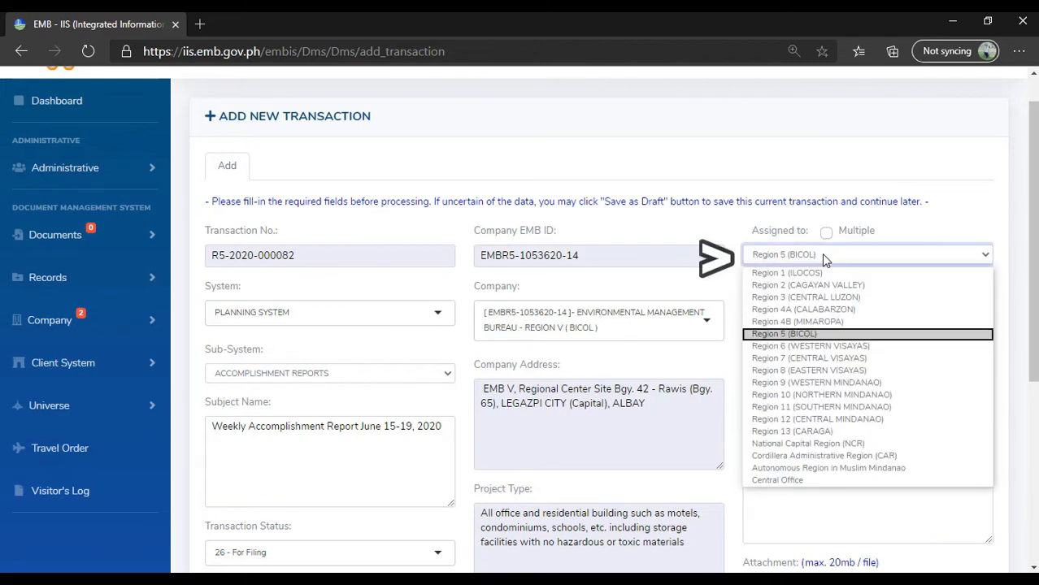
{"action": "left_click", "coordinate": [804, 334]}
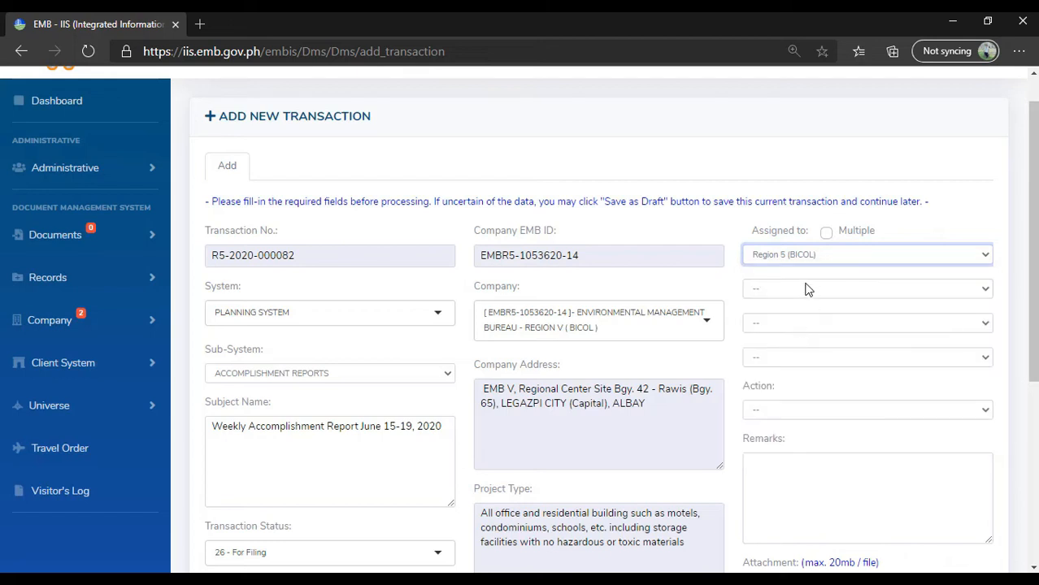
{"action": "left_click", "coordinate": [807, 288]}
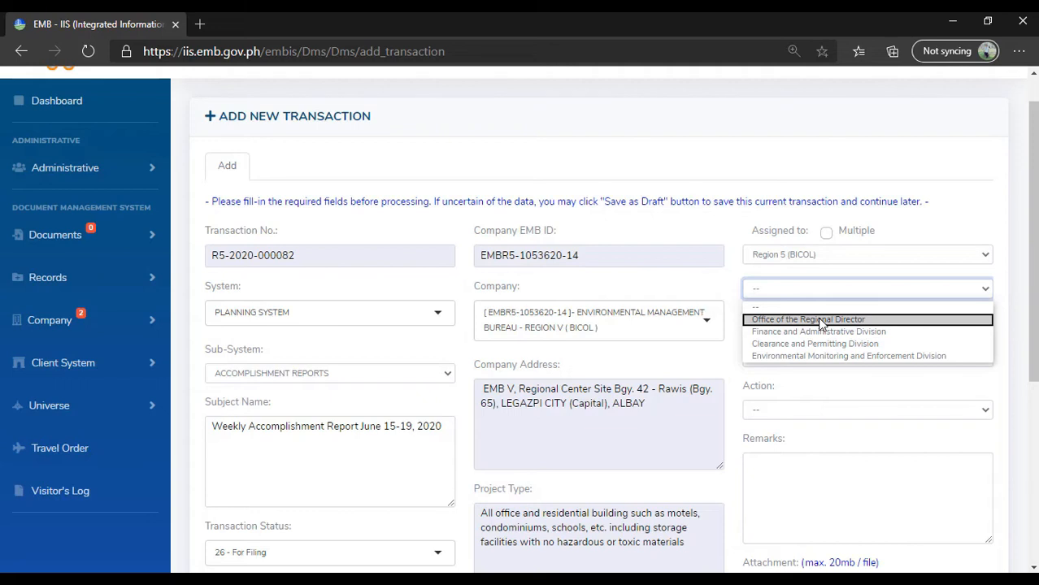
{"action": "left_click", "coordinate": [820, 320]}
{"action": "left_click", "coordinate": [800, 325]}
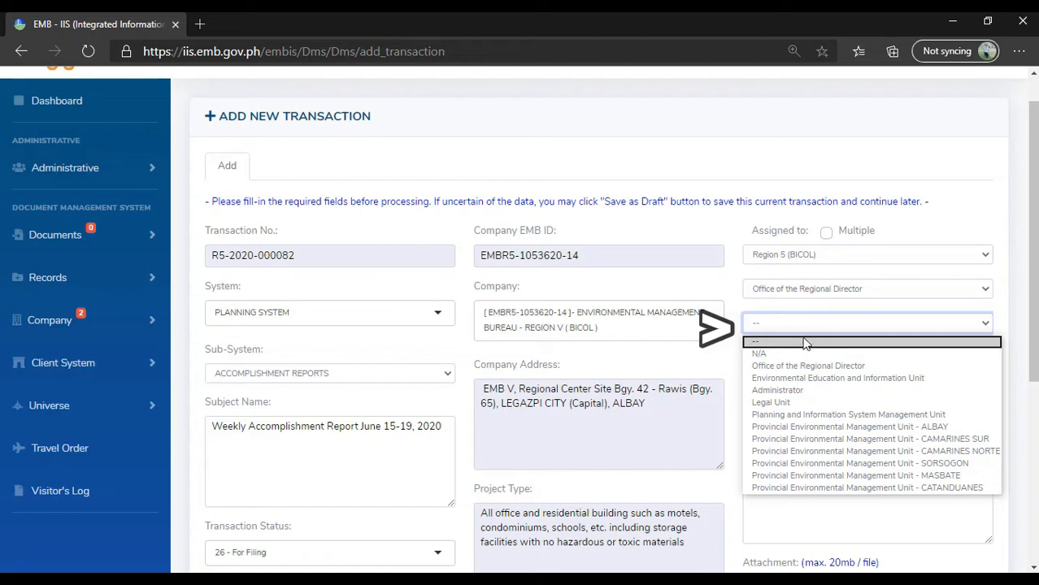
{"action": "left_click", "coordinate": [805, 416]}
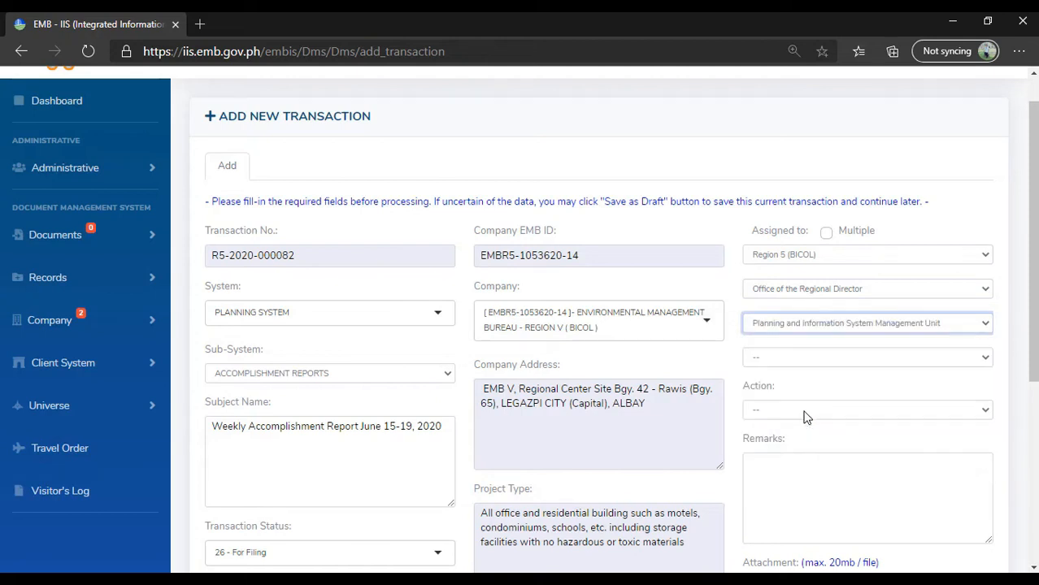
{"action": "left_click", "coordinate": [805, 360]}
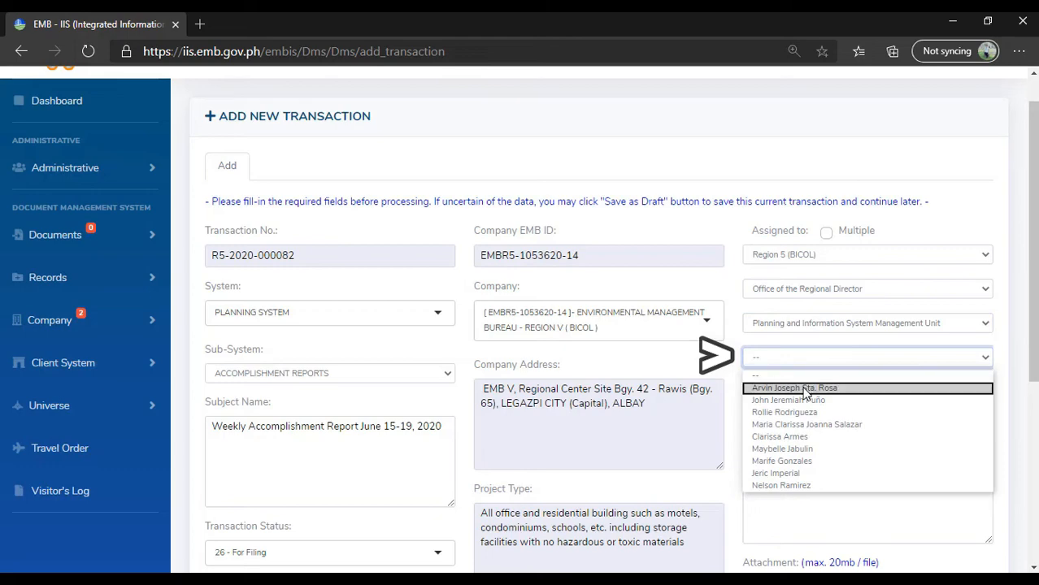
{"action": "left_click", "coordinate": [805, 389]}
- Set the transaction's action to "A - For information/guidance/reference."
{"action": "scroll", "coordinate": [813, 328], "scroll_direction": "down", "scroll_amount": 2}
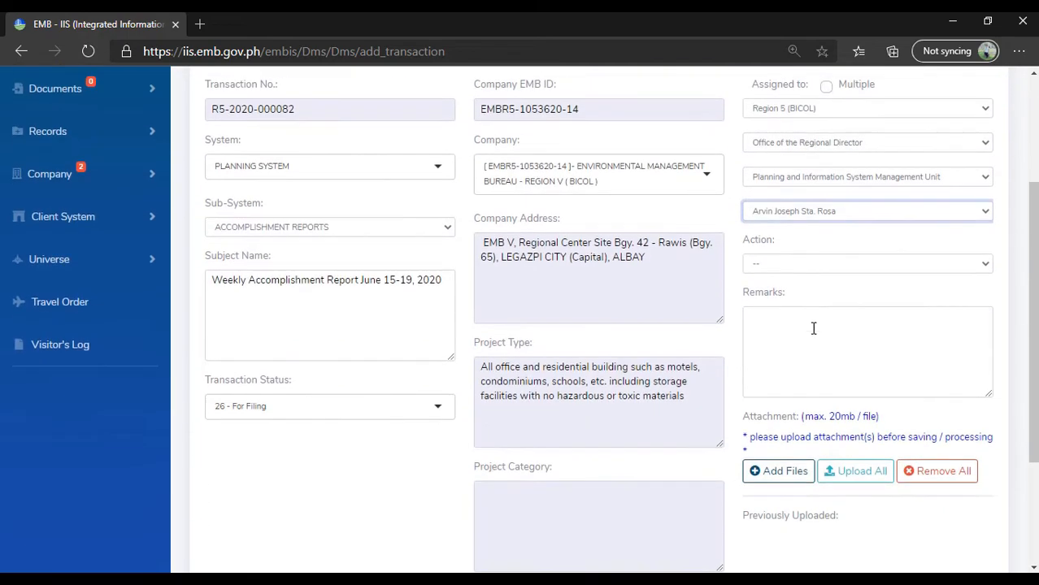
{"action": "left_click", "coordinate": [798, 265]}
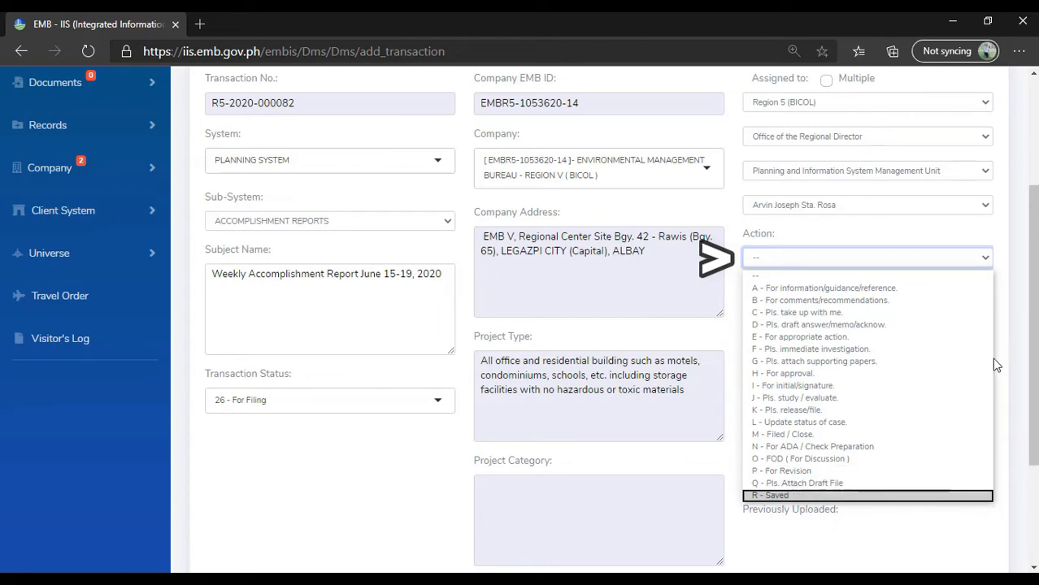
{"action": "left_click", "coordinate": [901, 290]}
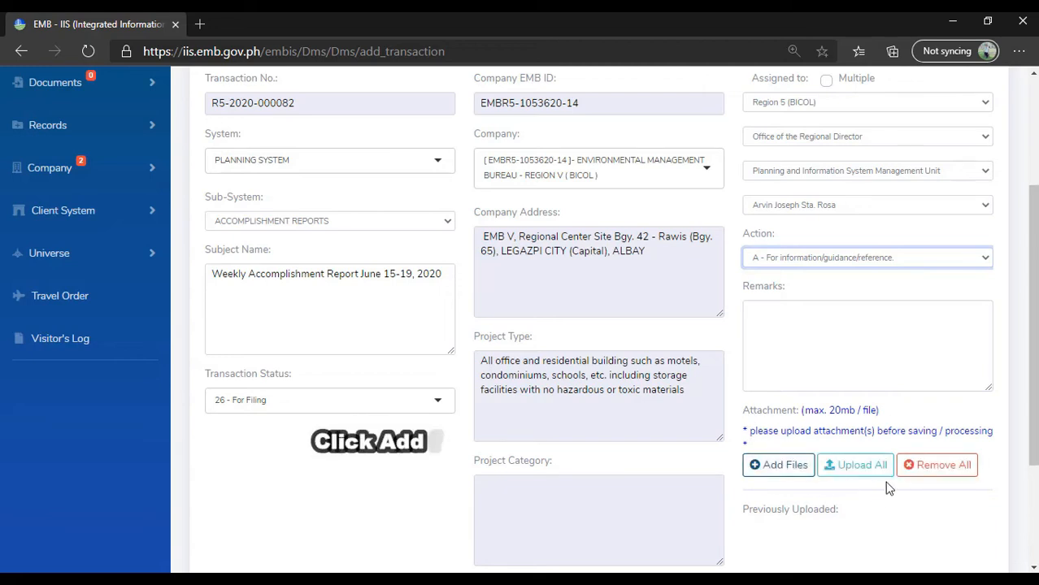
- Attach the june 15-19 weekly accomplishment report .docx from the desktop's EMB Files folder and upload it to the transaction
{"action": "left_click", "coordinate": [779, 469]}
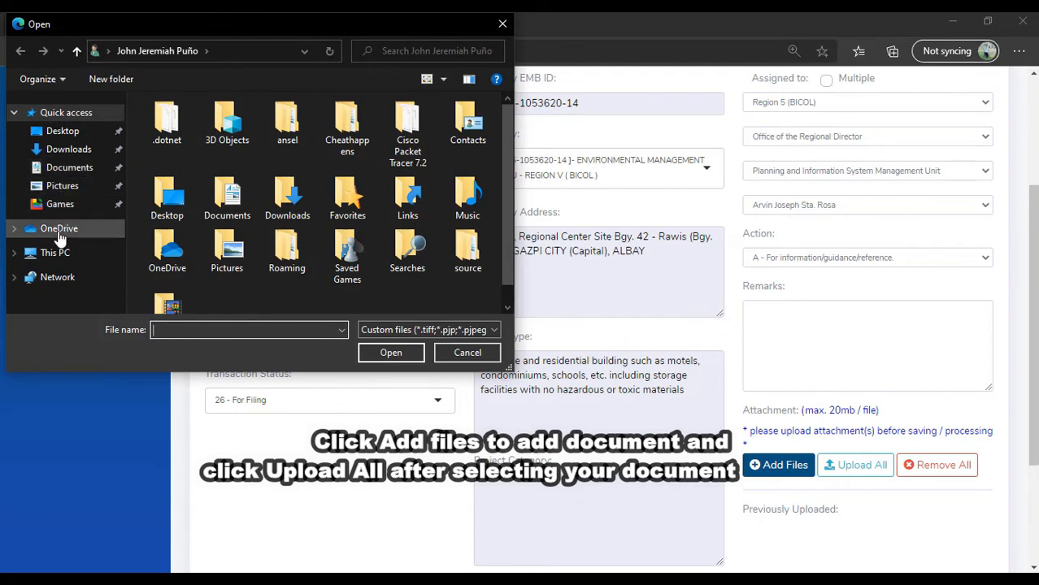
{"action": "left_click", "coordinate": [64, 133]}
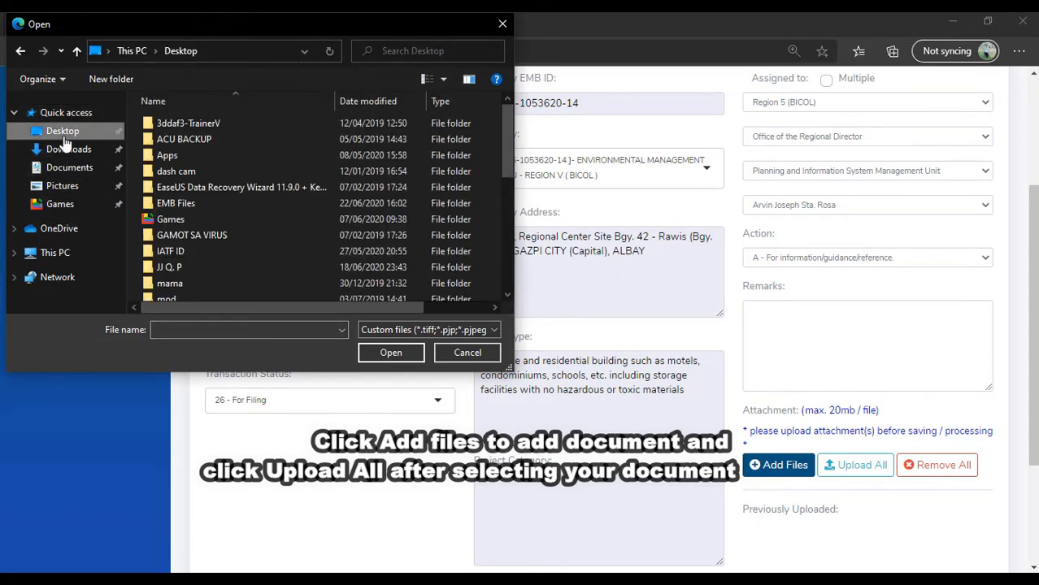
{"action": "double_click", "coordinate": [177, 205]}
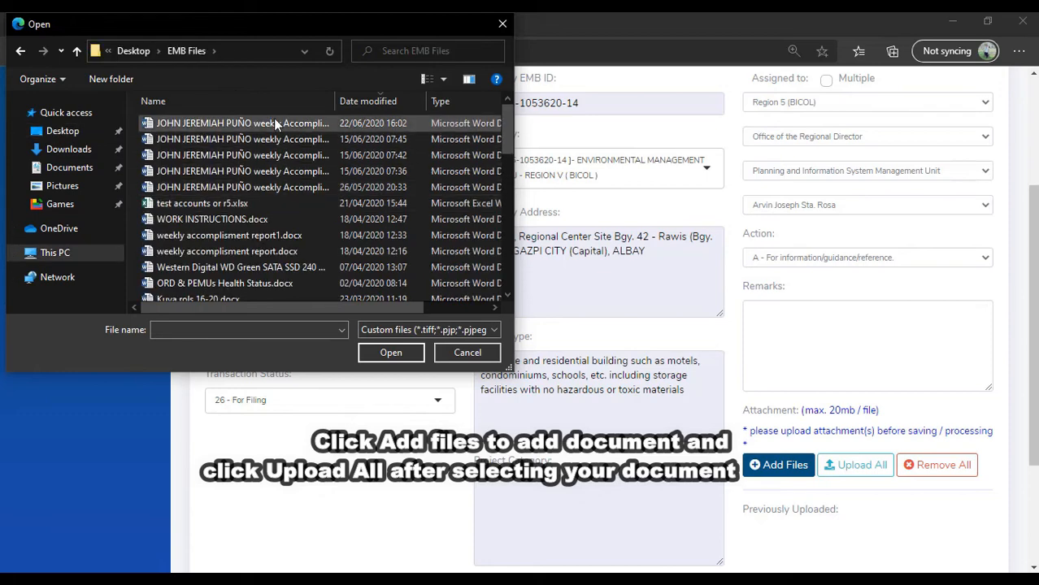
{"action": "left_click_drag", "start_coordinate": [334, 98], "coordinate": [448, 99]}
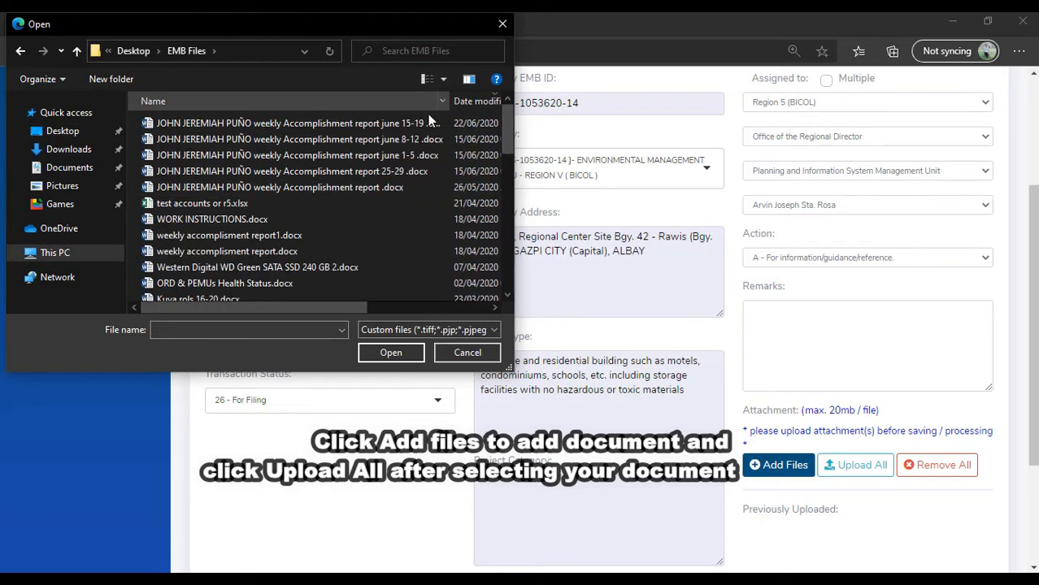
{"action": "left_click", "coordinate": [407, 124]}
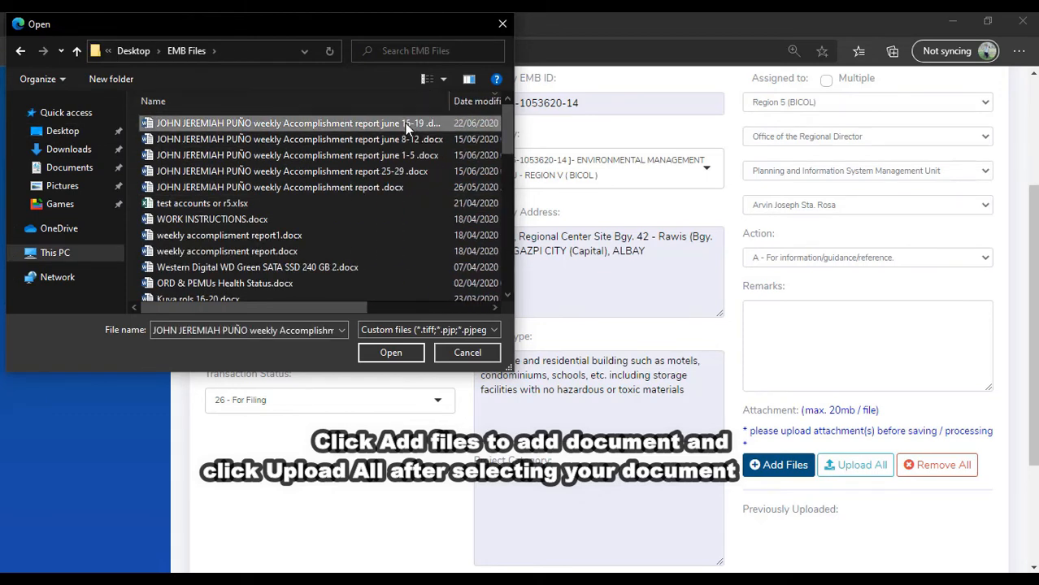
{"action": "left_click", "coordinate": [391, 353]}
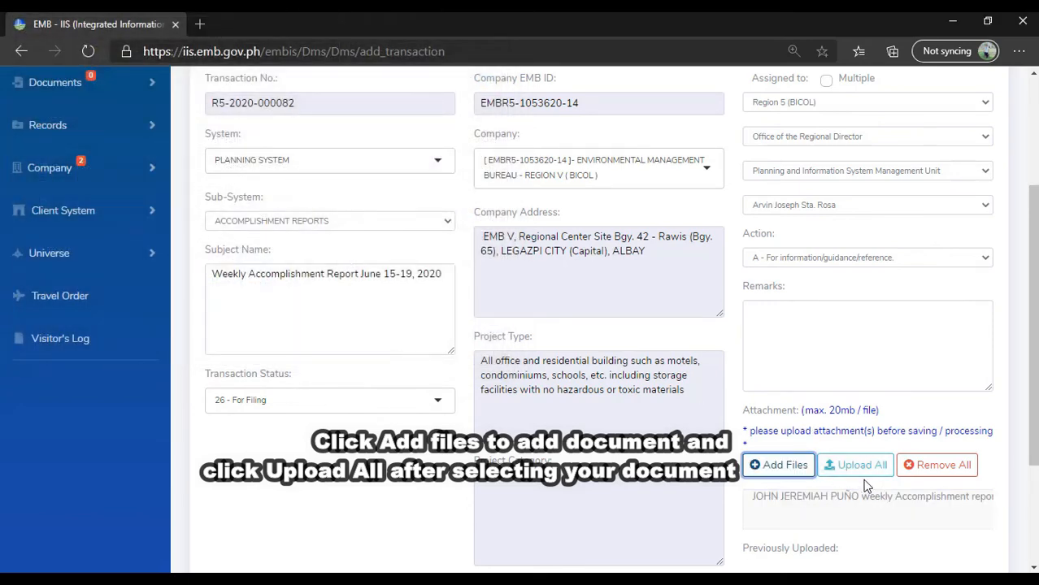
{"action": "scroll", "coordinate": [867, 485], "scroll_direction": "down", "scroll_amount": 1}
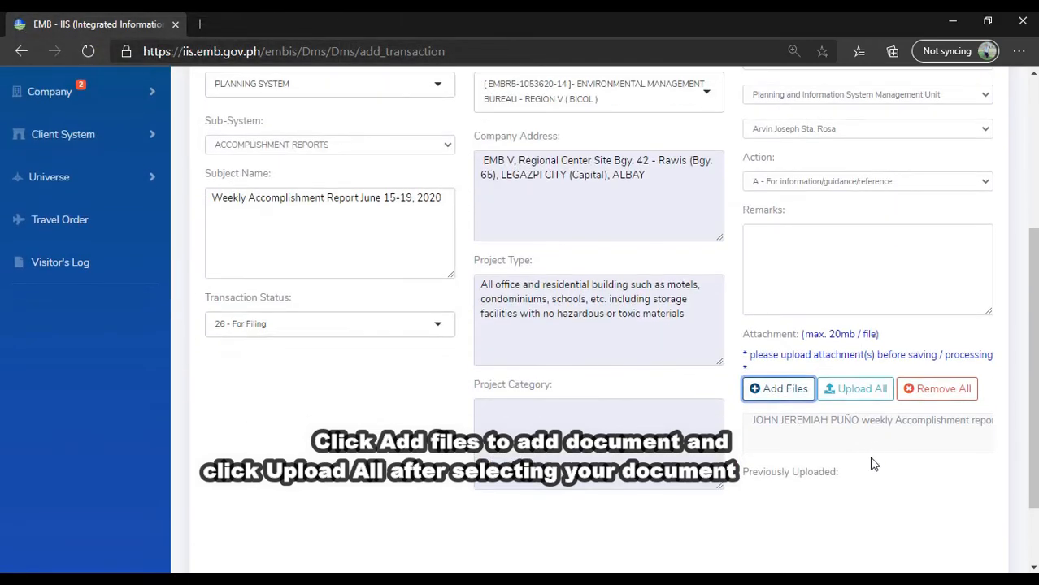
{"action": "left_click", "coordinate": [855, 390]}
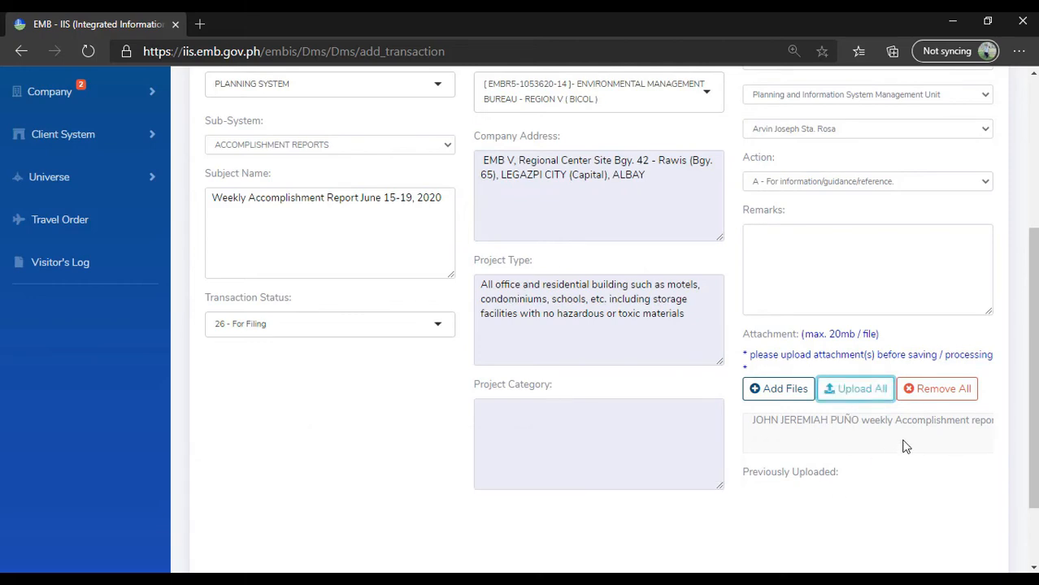
- Review the completed form and its attachment, process the transaction, and dismiss the confirmation
{"action": "scroll", "coordinate": [898, 447], "scroll_direction": "up", "scroll_amount": 3}
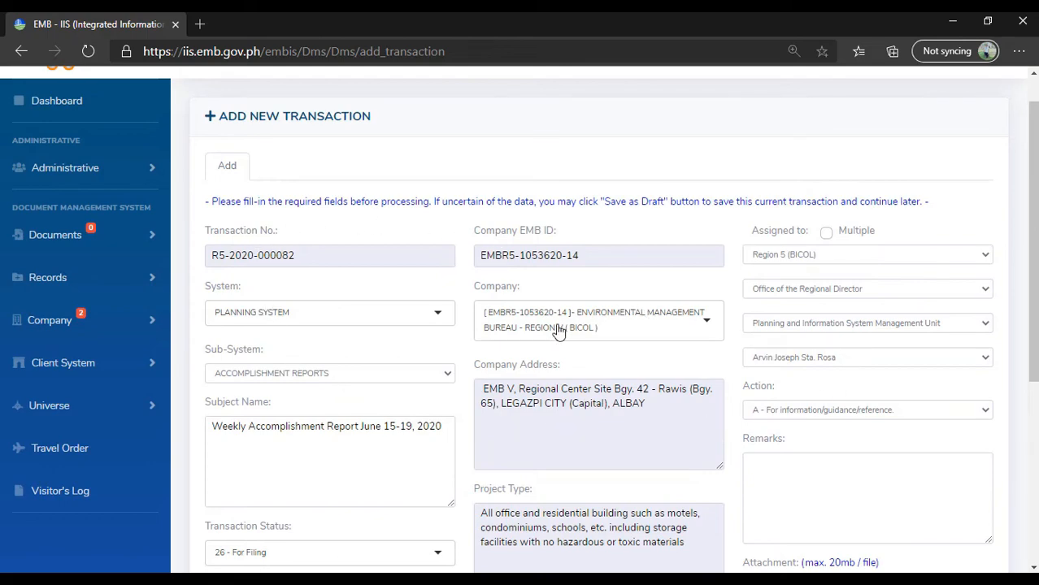
{"action": "scroll", "coordinate": [457, 398], "scroll_direction": "down", "scroll_amount": 2}
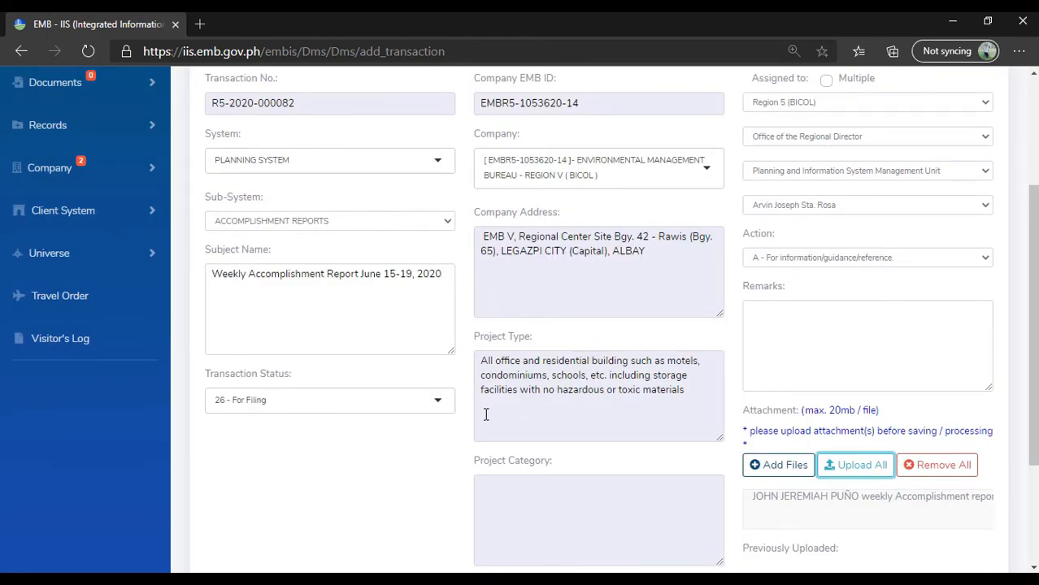
{"action": "scroll", "coordinate": [486, 415], "scroll_direction": "down", "scroll_amount": 2}
{"action": "scroll", "coordinate": [487, 418], "scroll_direction": "down", "scroll_amount": 1}
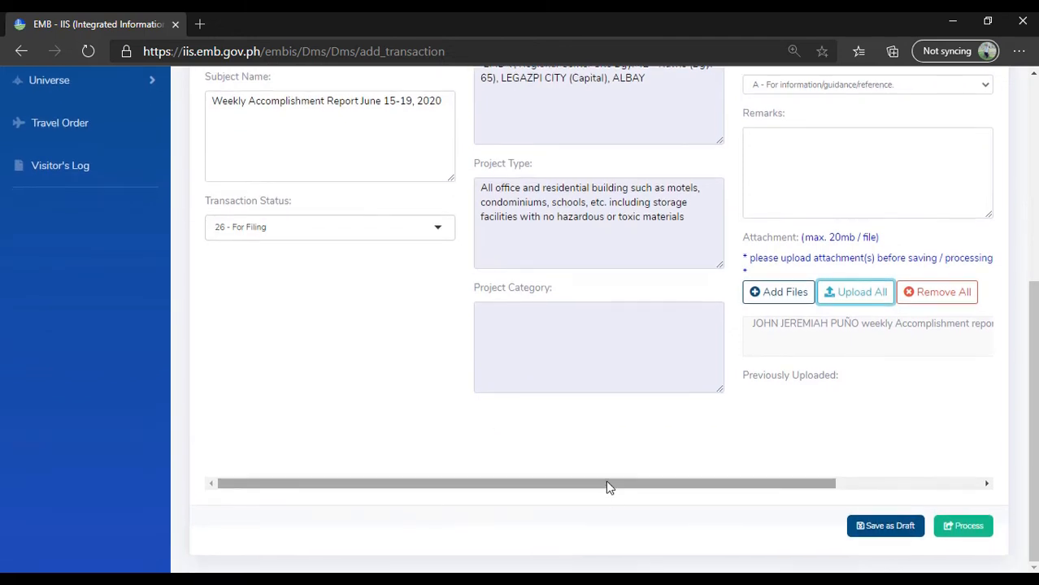
{"action": "left_click_drag", "start_coordinate": [607, 483], "coordinate": [807, 483]}
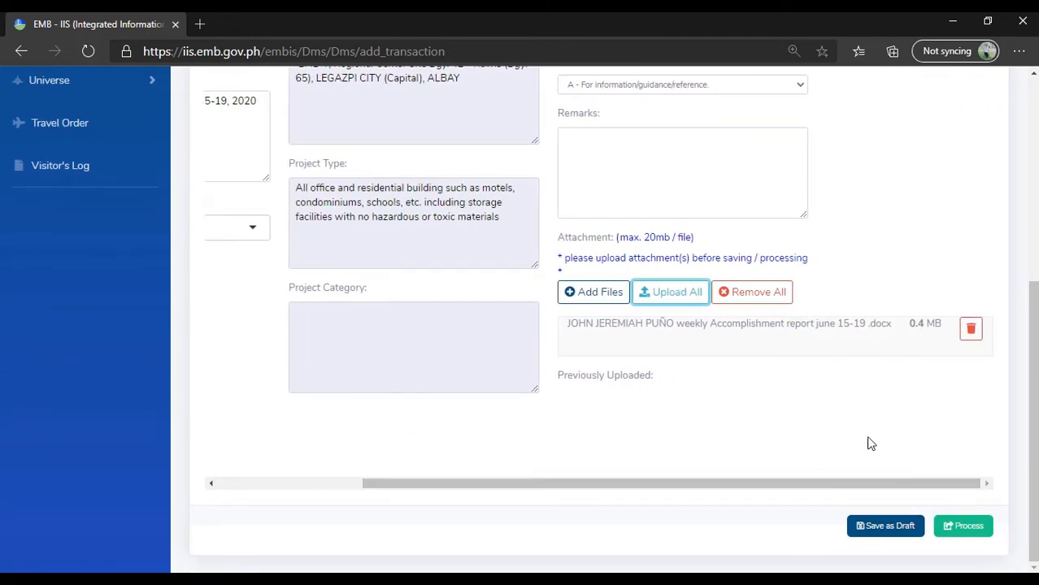
{"action": "scroll", "coordinate": [898, 370], "scroll_direction": "up", "scroll_amount": 4}
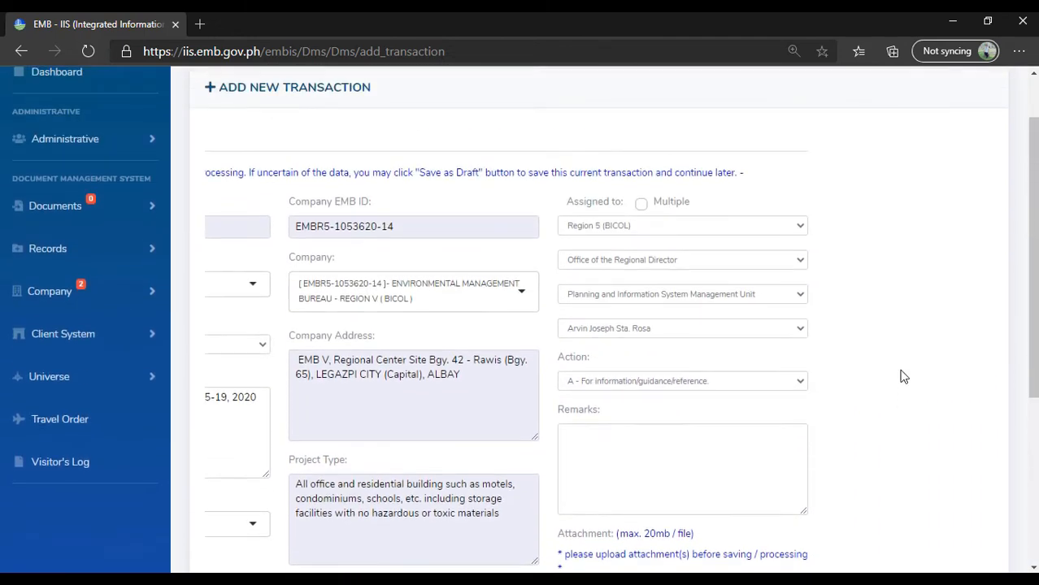
{"action": "scroll", "coordinate": [901, 376], "scroll_direction": "down", "scroll_amount": 4}
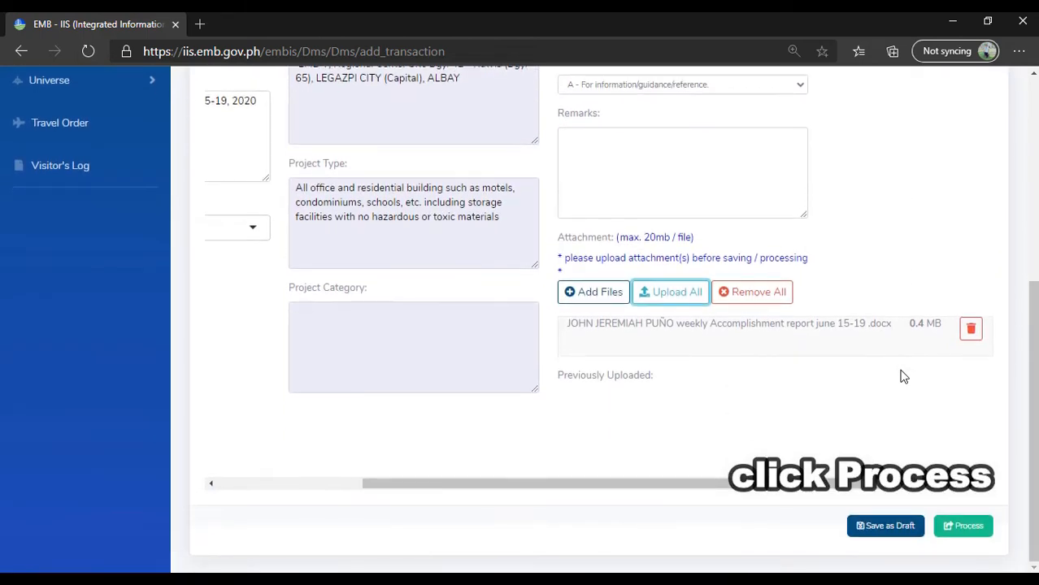
{"action": "left_click", "coordinate": [953, 527]}
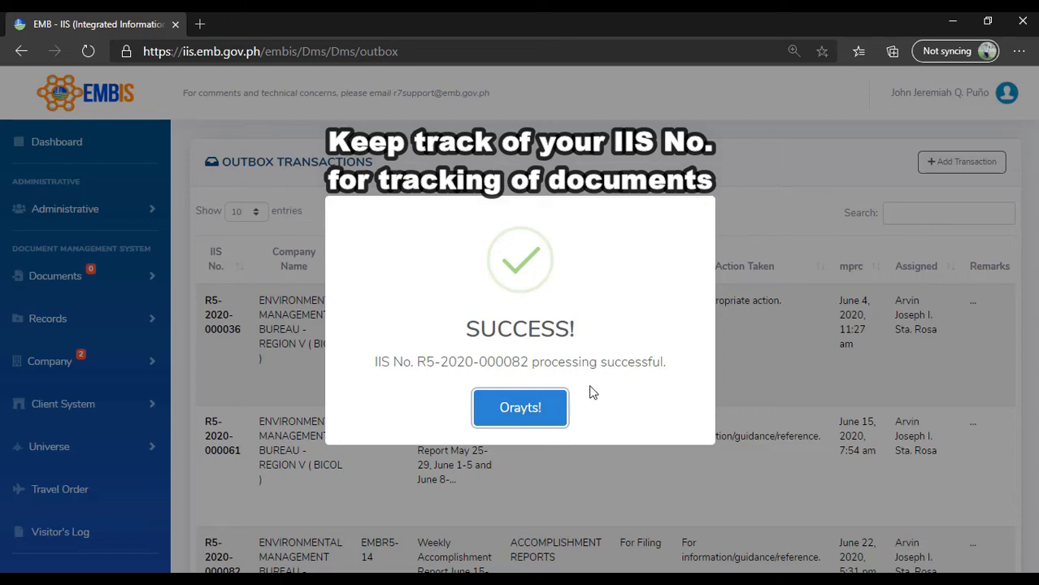
{"action": "left_click", "coordinate": [534, 415]}
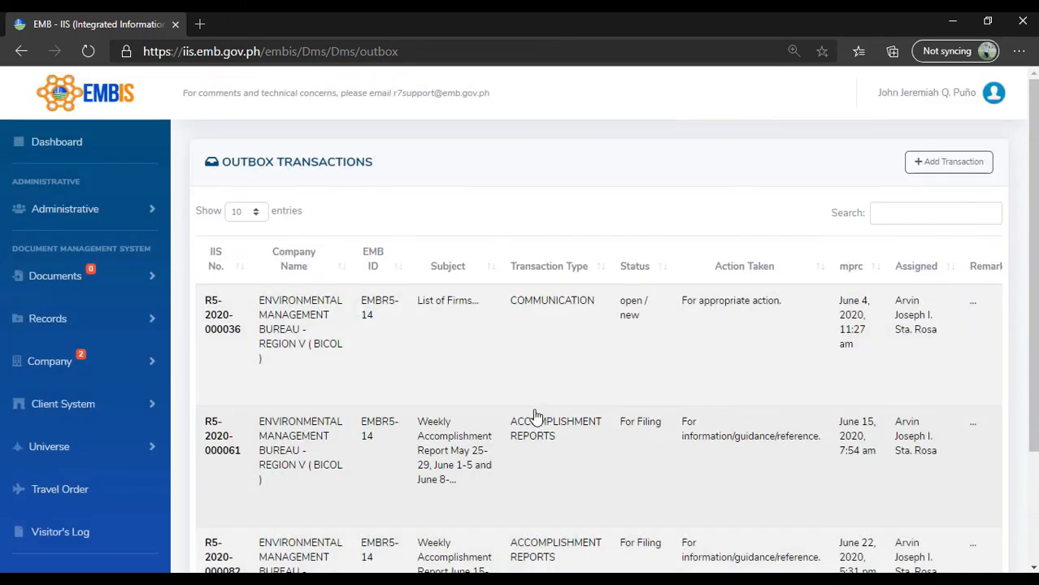
- Open the outbox of outgoing documents and locate the Weekly Accomplishment Report June 15-19, 2020 transaction with its available actions
{"action": "left_click", "coordinate": [82, 277]}
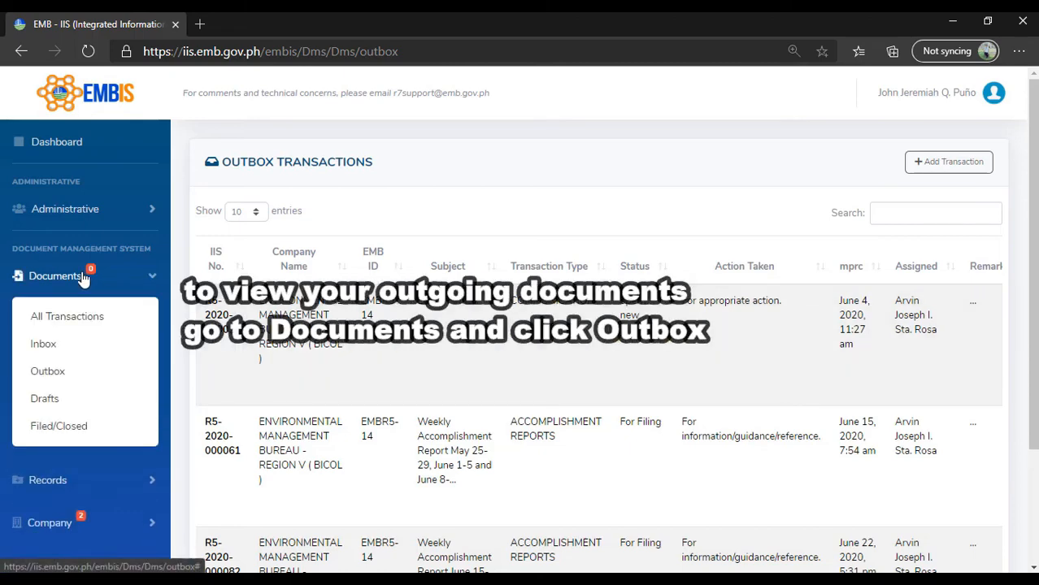
{"action": "left_click", "coordinate": [68, 375]}
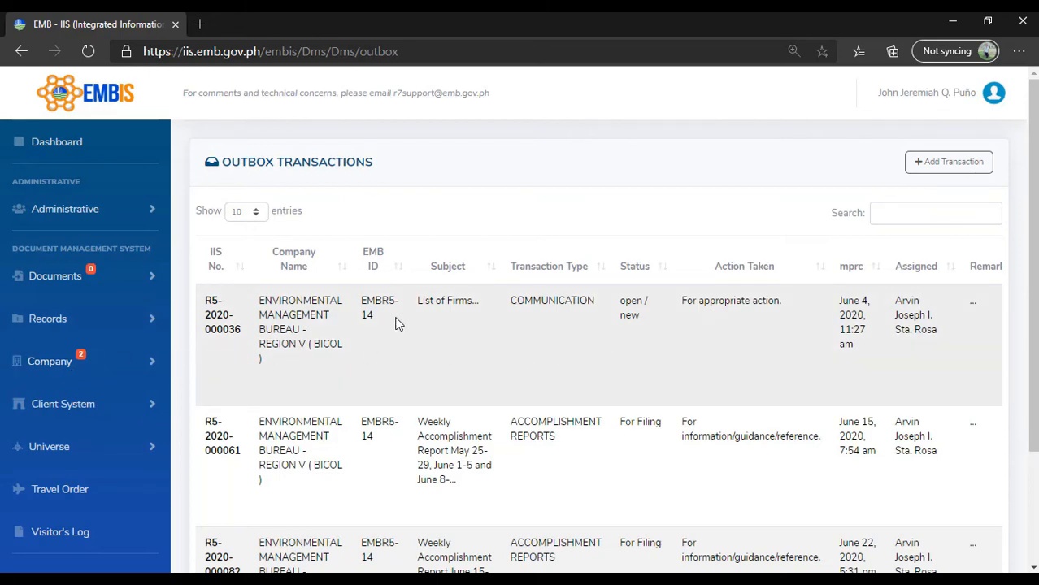
{"action": "scroll", "coordinate": [594, 319], "scroll_direction": "down", "scroll_amount": 3}
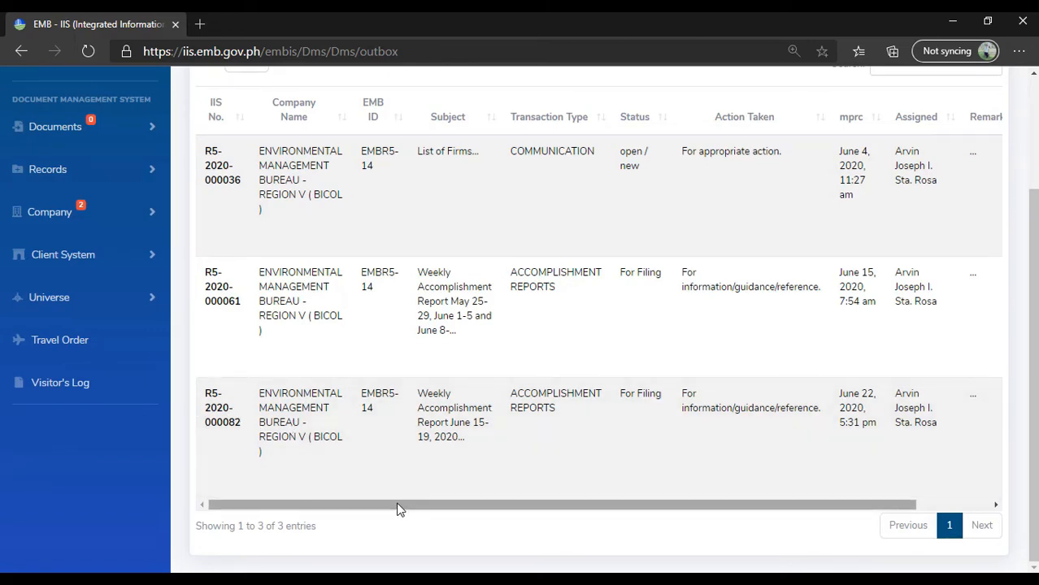
{"action": "left_click_drag", "start_coordinate": [399, 506], "coordinate": [491, 503]}
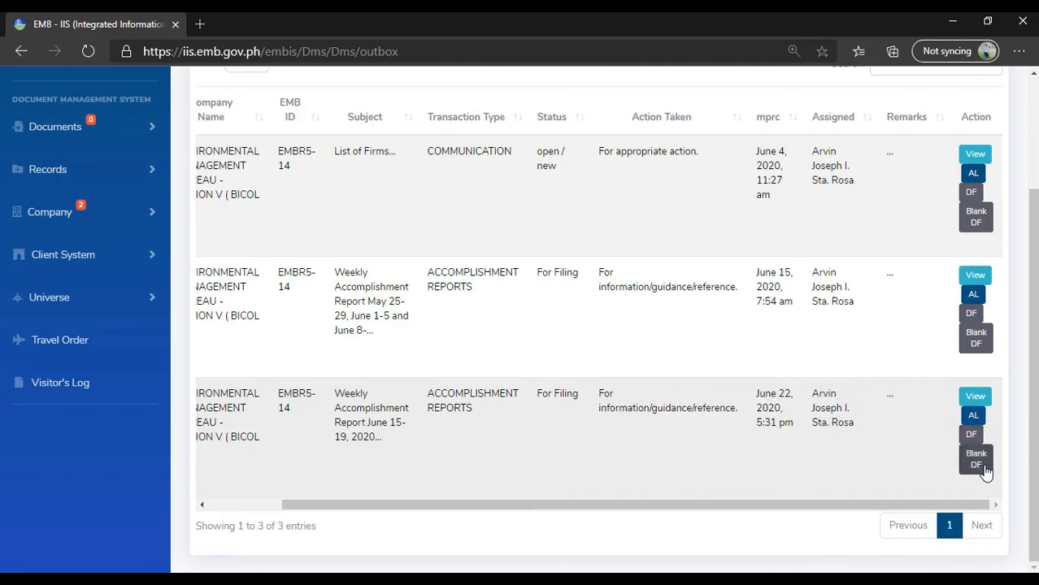
- View the full details of the Weekly Accomplishment Report June 15-19, 2020 transaction, review them, and close the details
{"action": "left_click", "coordinate": [976, 396]}
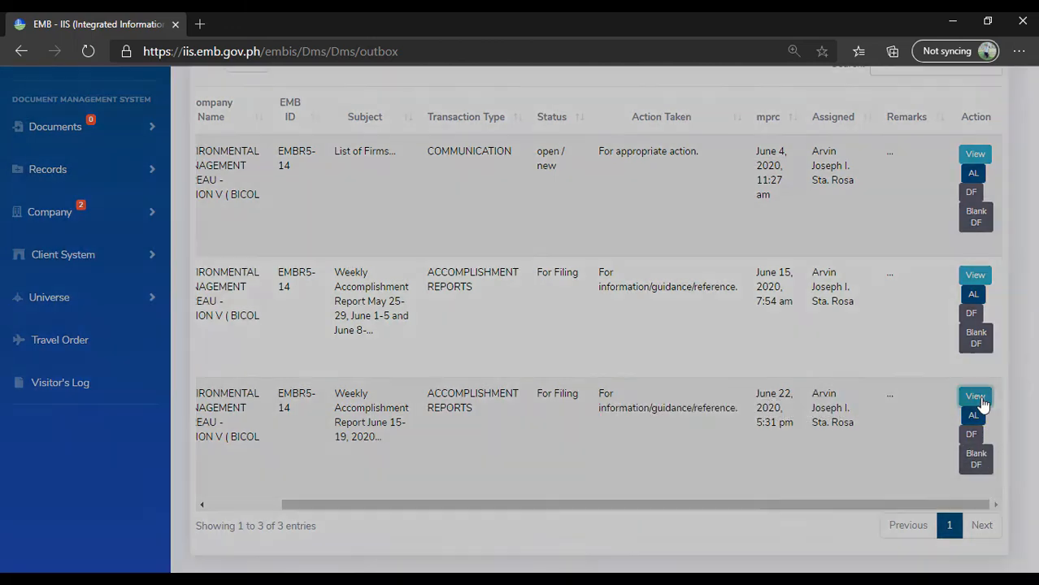
{"action": "scroll", "coordinate": [742, 279], "scroll_direction": "down", "scroll_amount": 5}
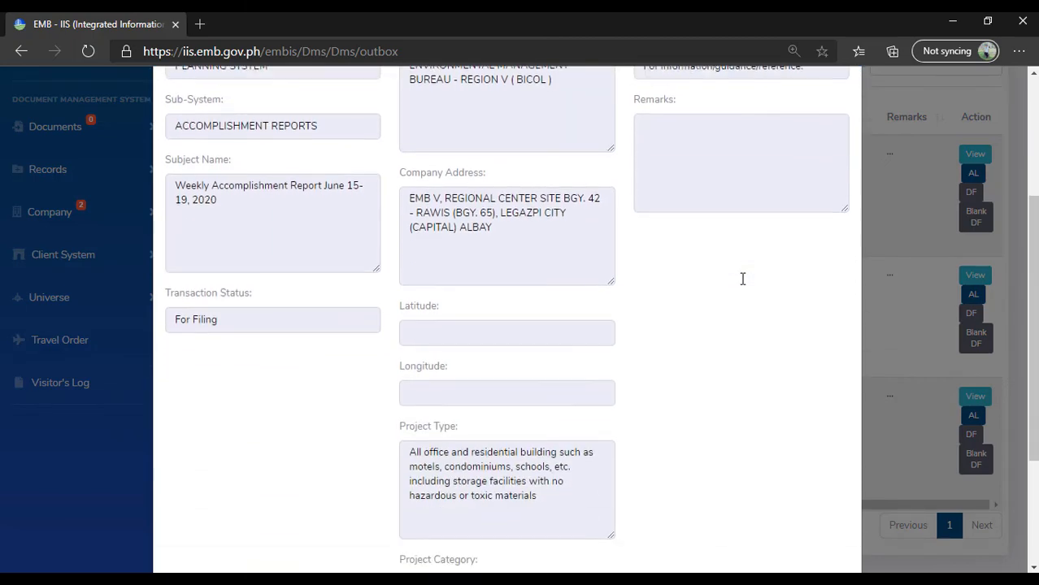
{"action": "scroll", "coordinate": [740, 284], "scroll_direction": "up", "scroll_amount": 4}
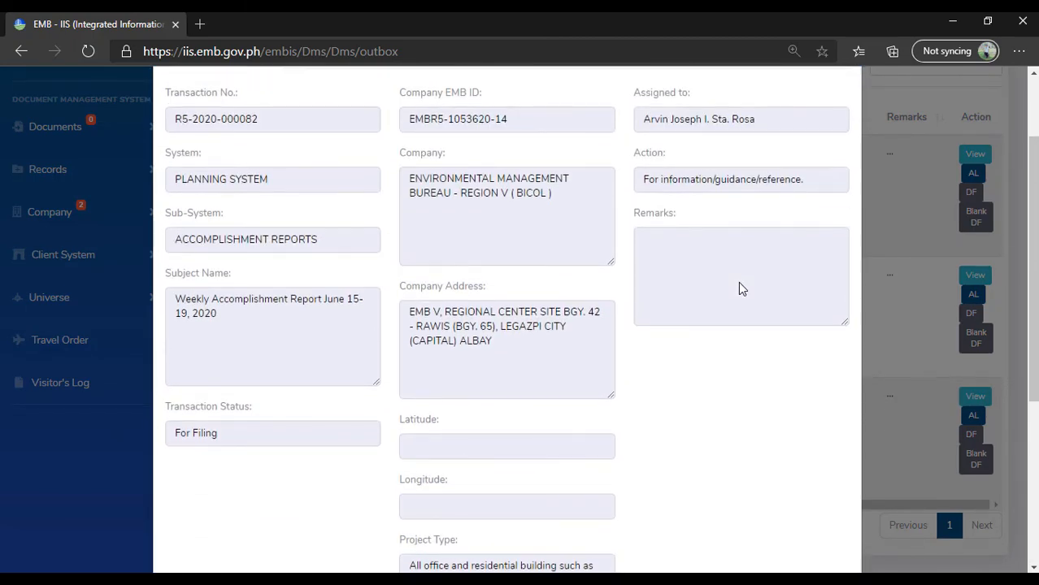
{"action": "scroll", "coordinate": [740, 285], "scroll_direction": "down", "scroll_amount": 4}
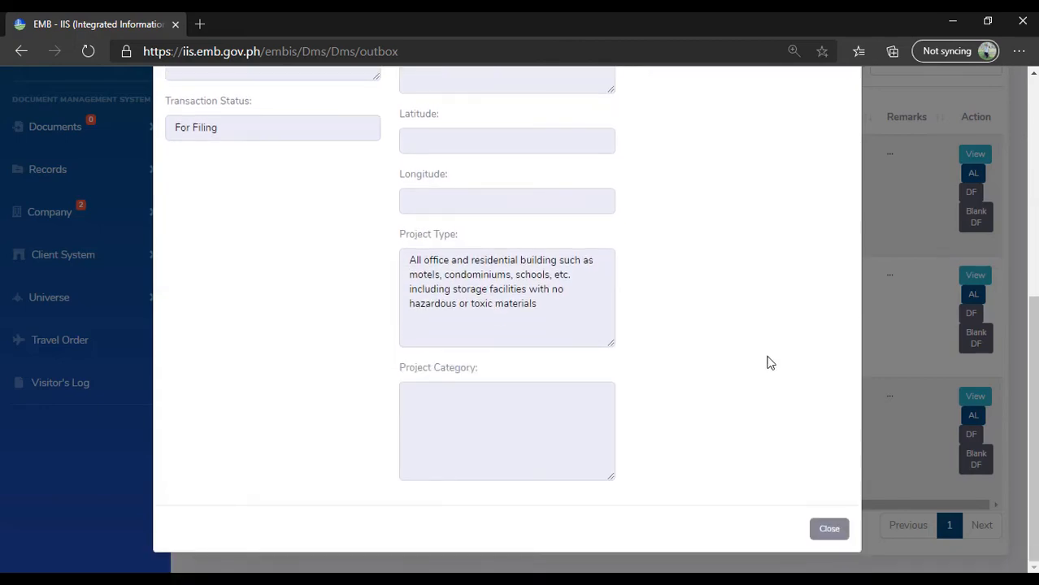
{"action": "left_click", "coordinate": [831, 532]}
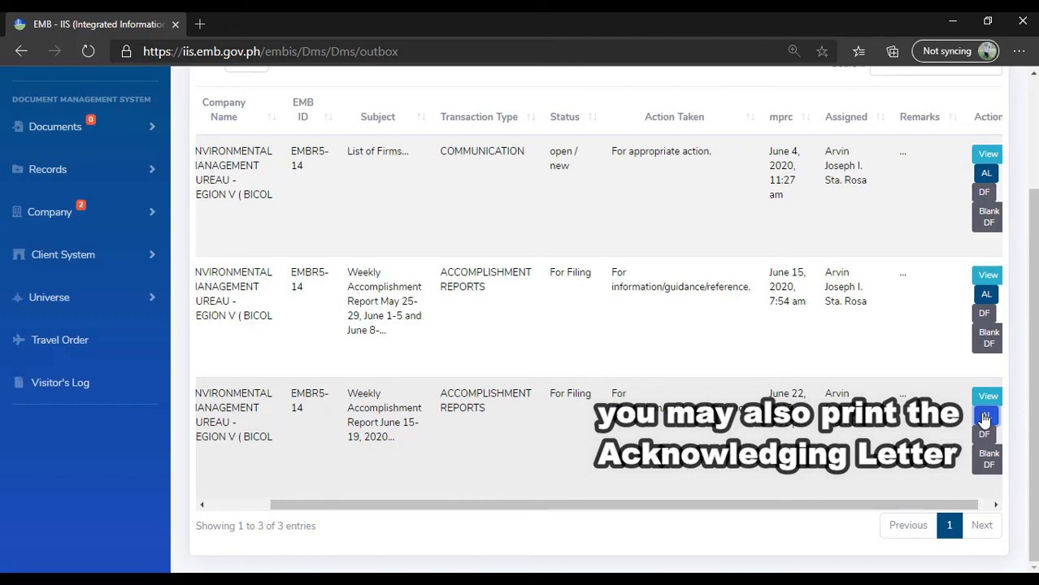
- Open the acknowledgement letter for the June 15-19, 2020 report transaction and read through it
{"action": "left_click", "coordinate": [986, 418]}
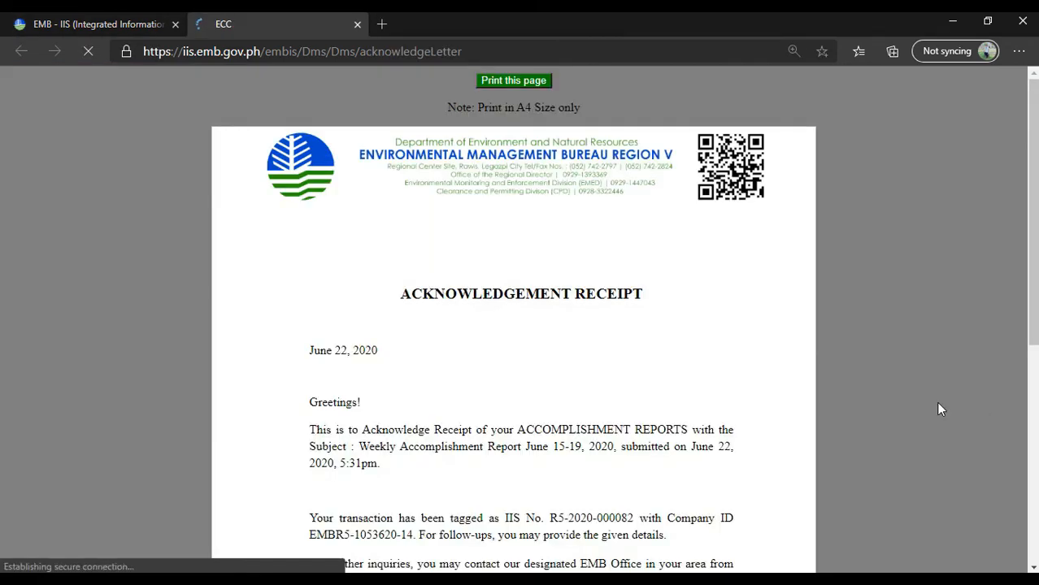
{"action": "scroll", "coordinate": [630, 210], "scroll_direction": "down", "scroll_amount": 3}
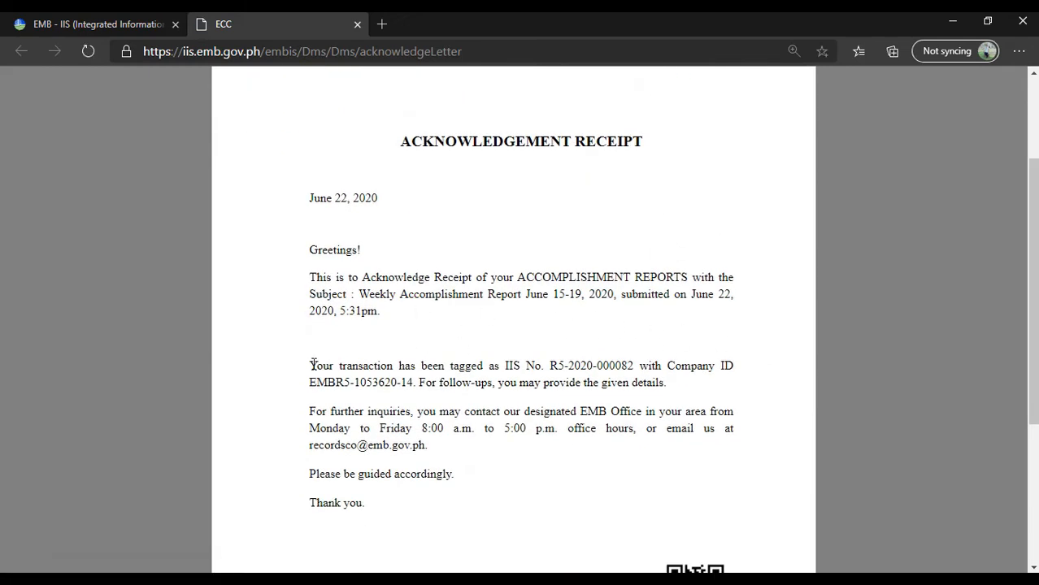
{"action": "scroll", "coordinate": [363, 418], "scroll_direction": "down", "scroll_amount": 3}
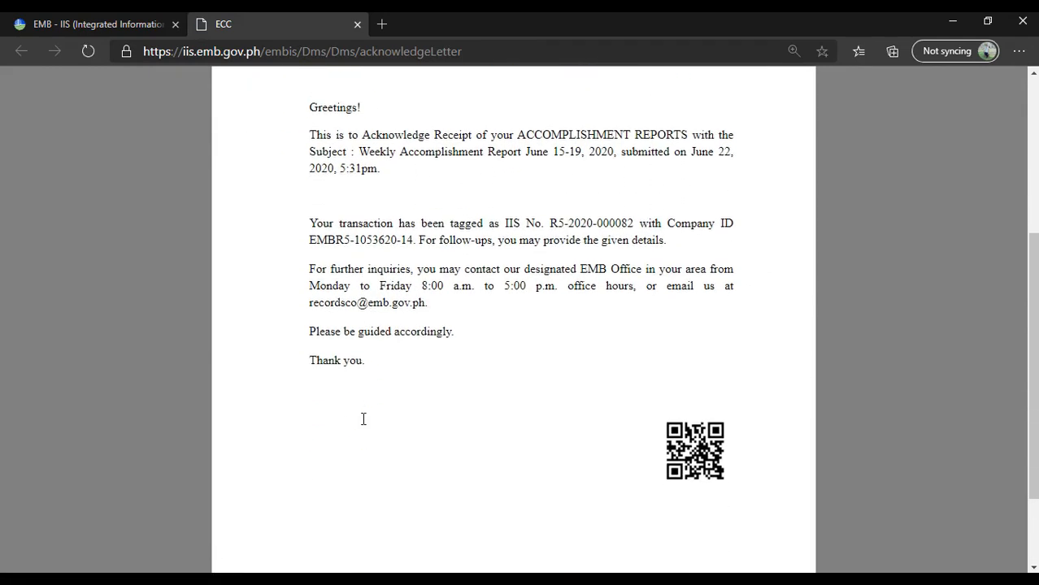
{"action": "scroll", "coordinate": [363, 418], "scroll_direction": "up", "scroll_amount": 5}
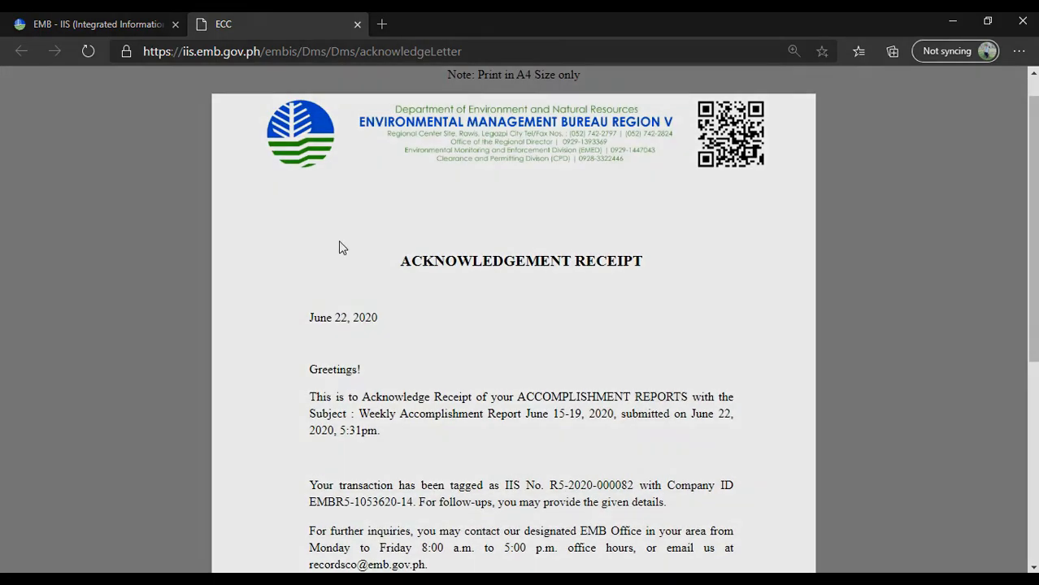